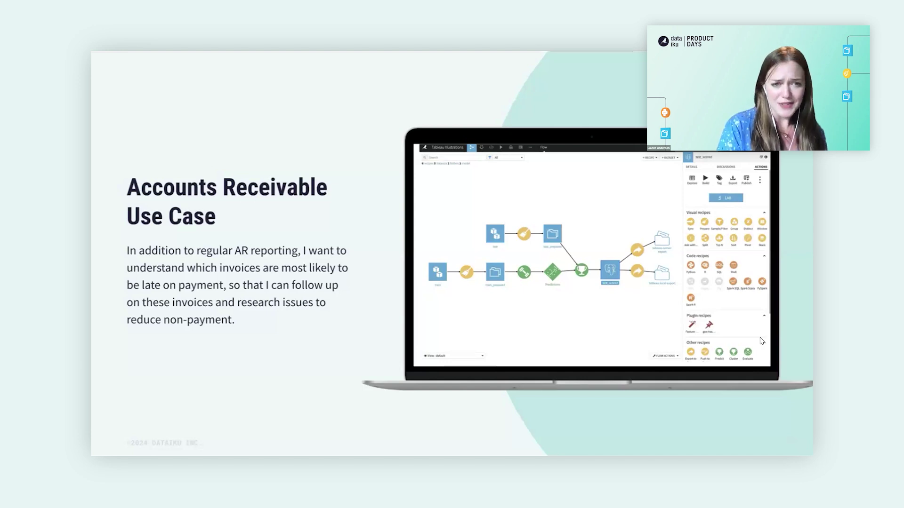
key(Right)
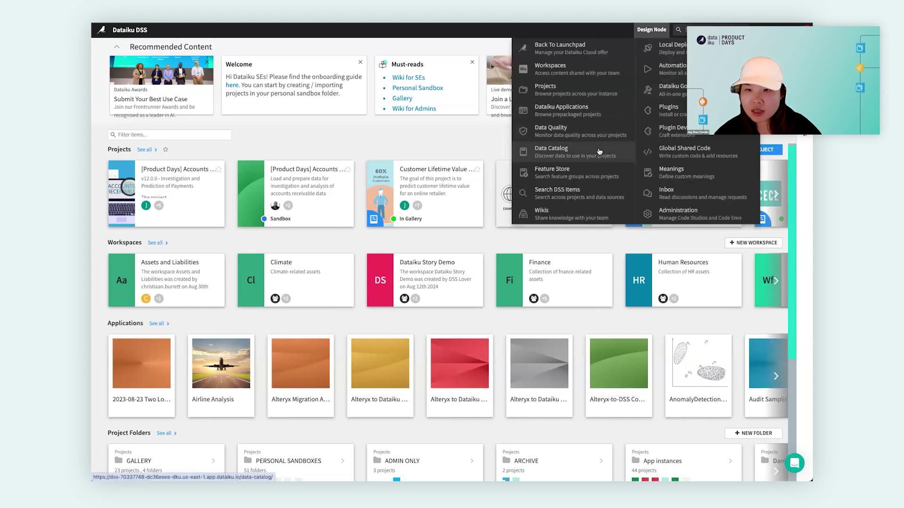
Open the Accounts Receivable data collection in the Data Catalog.
click(600, 152)
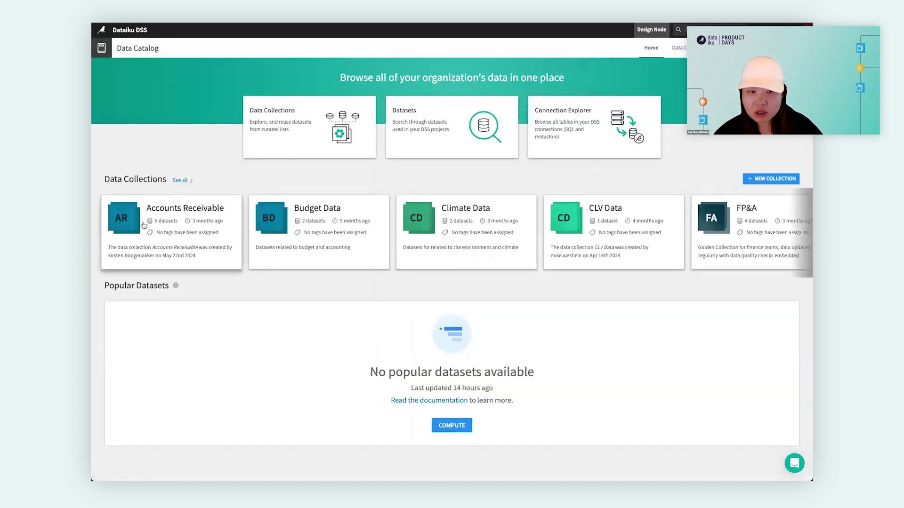
click(165, 213)
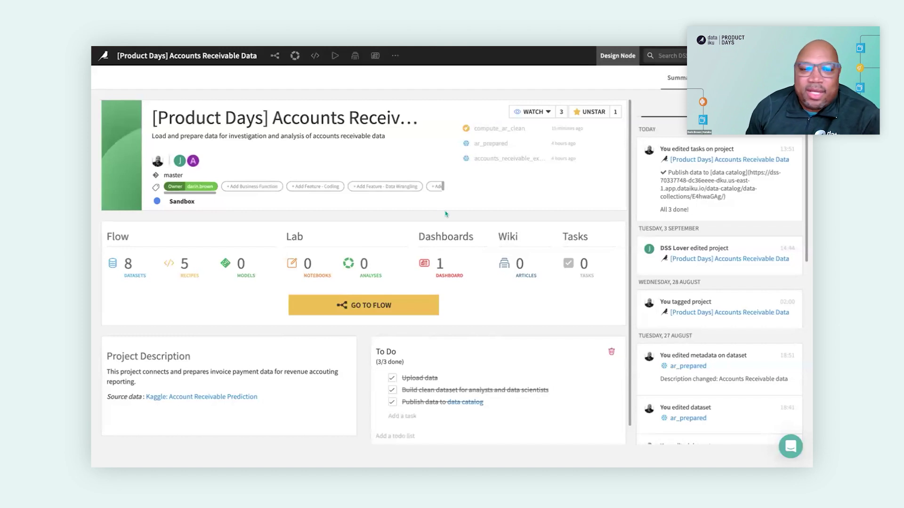
Open the project's Flow and preview the ar_prepared dataset, looking through its invoice, due date and lateness columns.
click(396, 296)
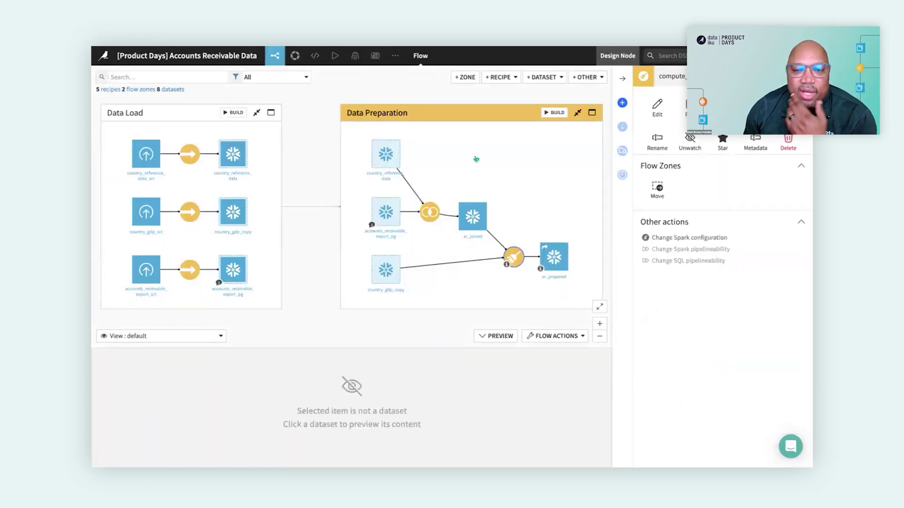
click(551, 255)
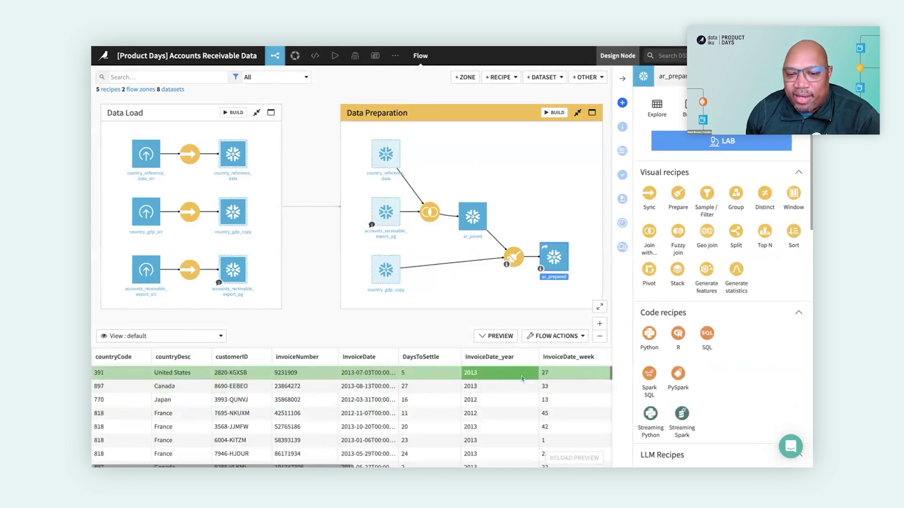
scroll(503, 381, right, 3)
scroll(503, 383, right, 3)
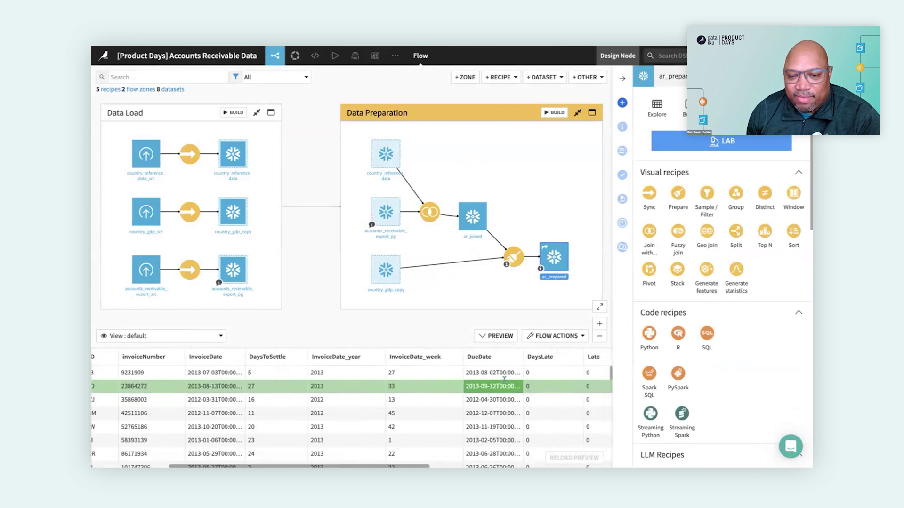
scroll(503, 383, right, 2)
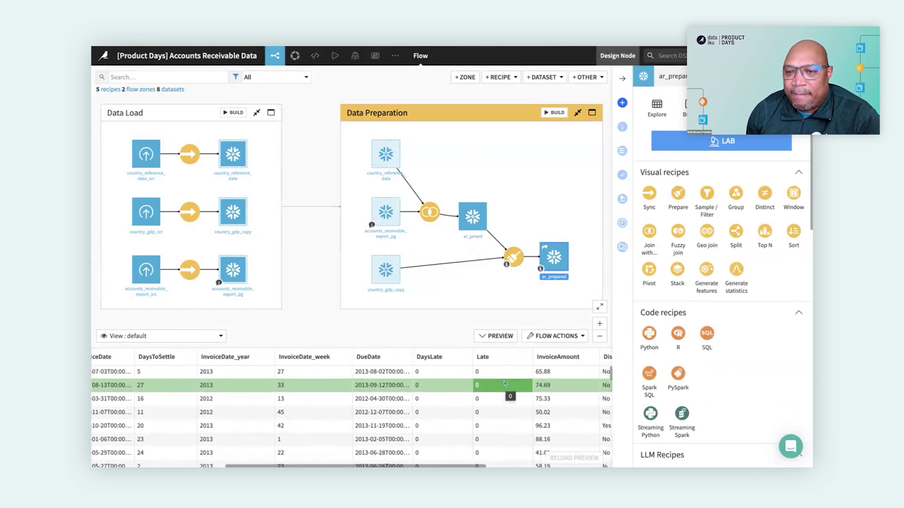
scroll(505, 384, right, 1)
scroll(504, 382, left, 3)
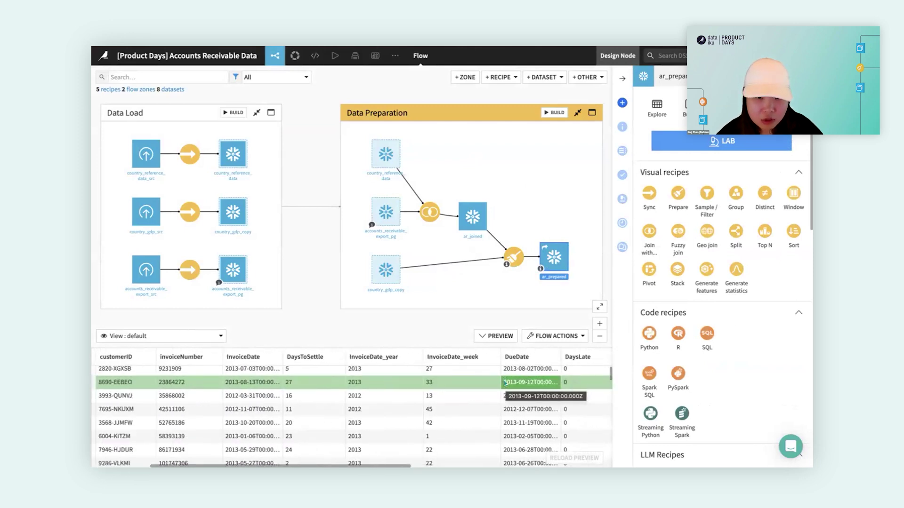
scroll(499, 379, left, 3)
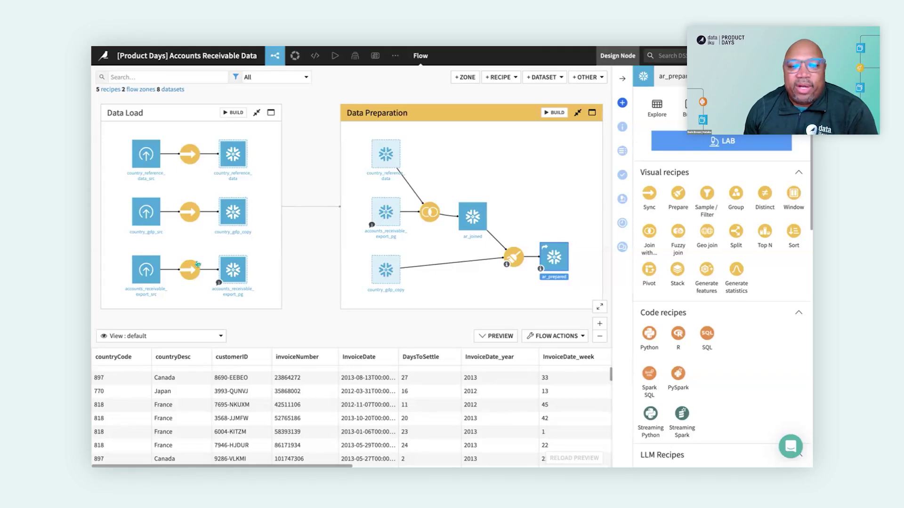
Open the accounts_receivable_export_pg dataset and analyze the value distribution of its Disputed column.
click(234, 268)
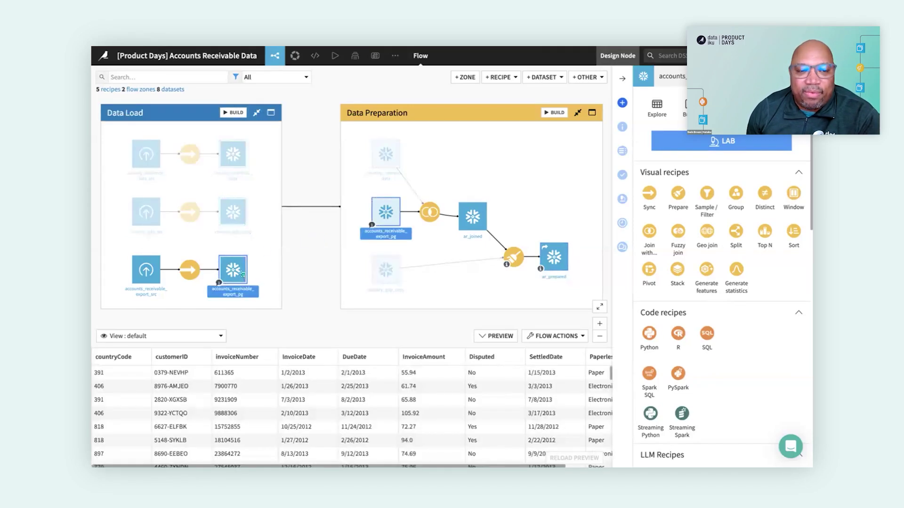
double_click(242, 274)
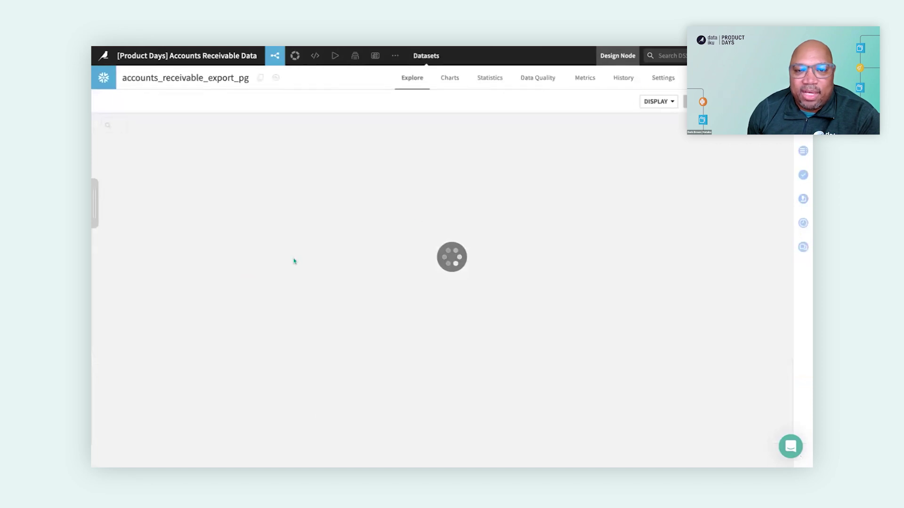
click(493, 143)
click(487, 159)
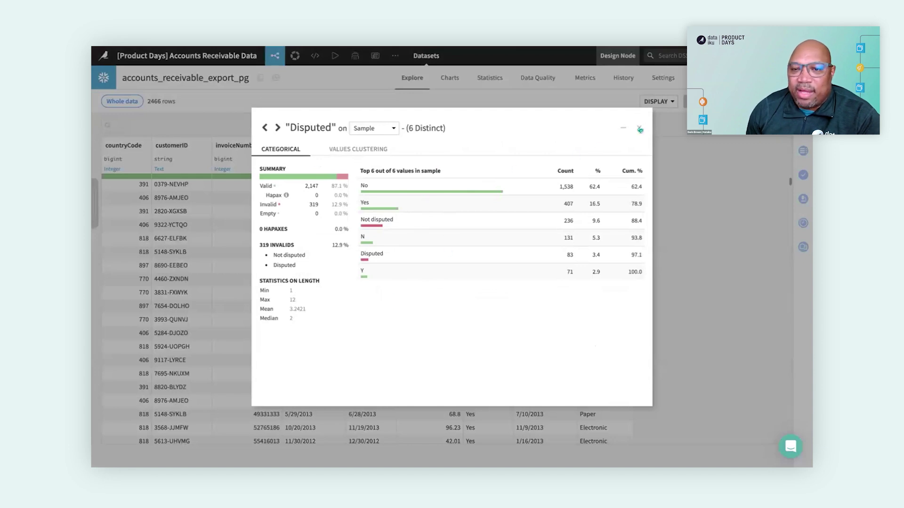
click(640, 129)
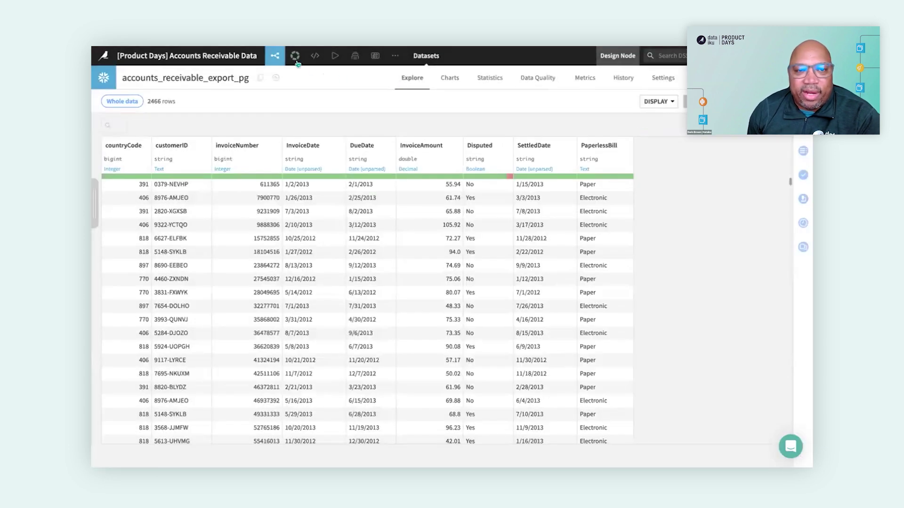
Return to the Flow and preview the country_gdp_copy, country_reference_data and ar_joined datasets in turn.
click(275, 56)
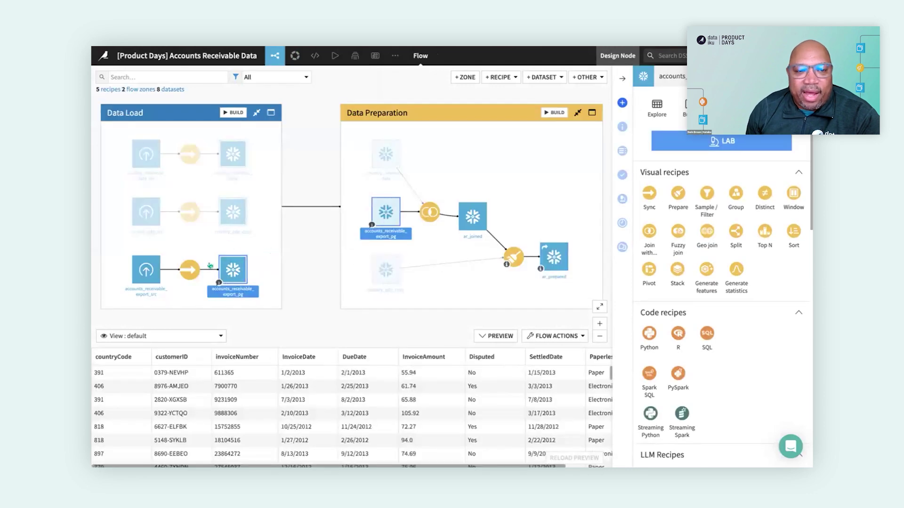
click(235, 206)
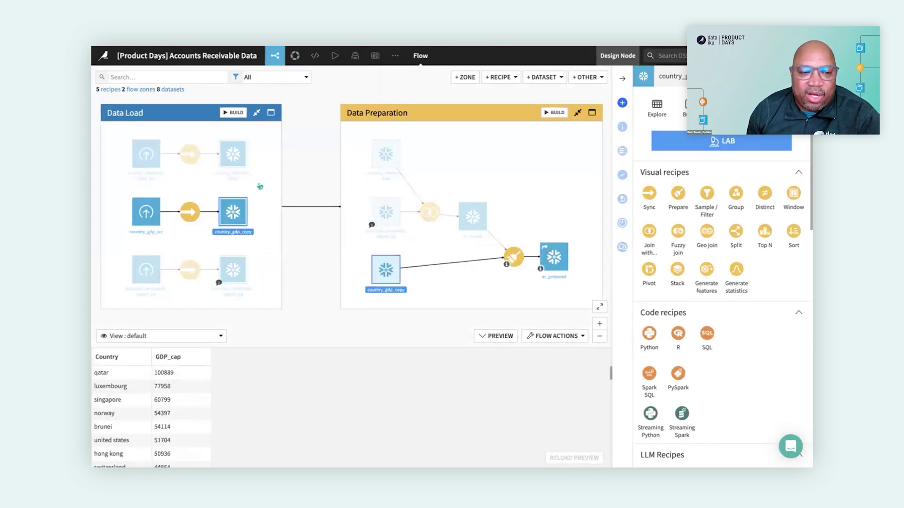
click(233, 151)
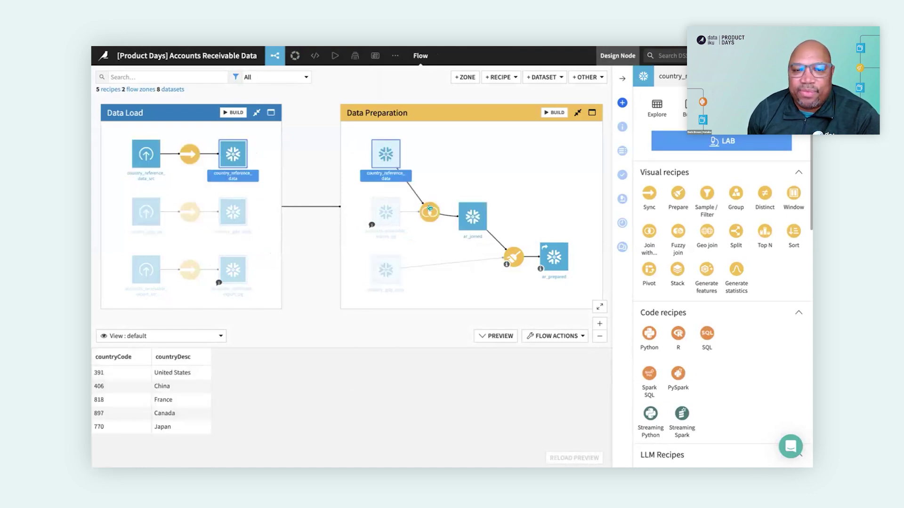
click(472, 221)
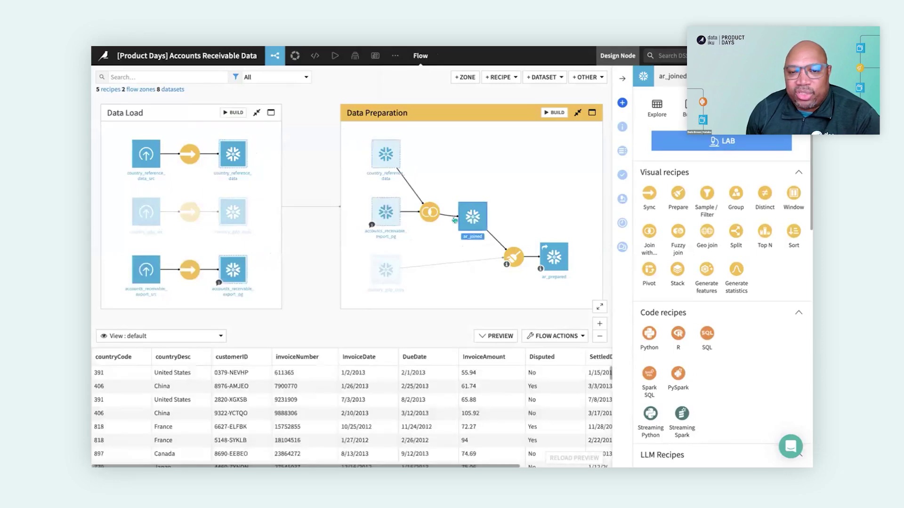
Open the compute_ar_clean prepare recipe and inspect its Disputed value replacements and the Date Parsing group's steps.
click(516, 256)
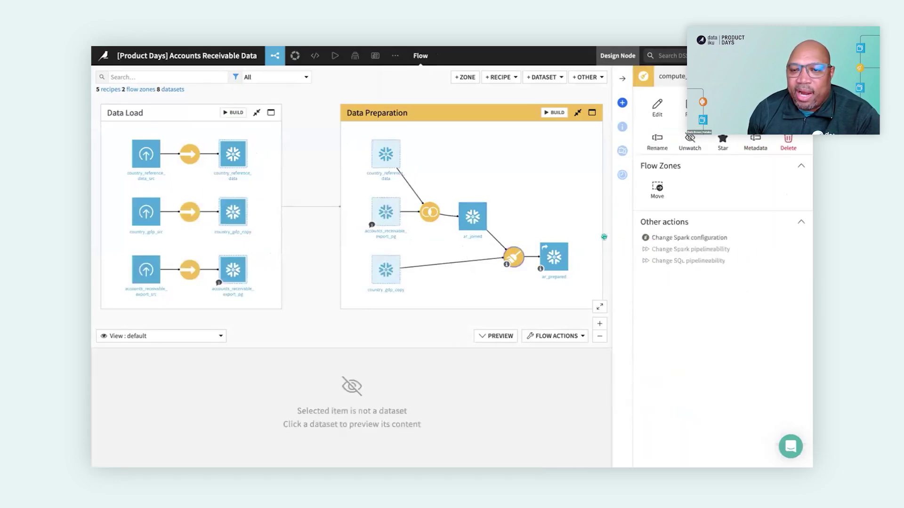
double_click(514, 256)
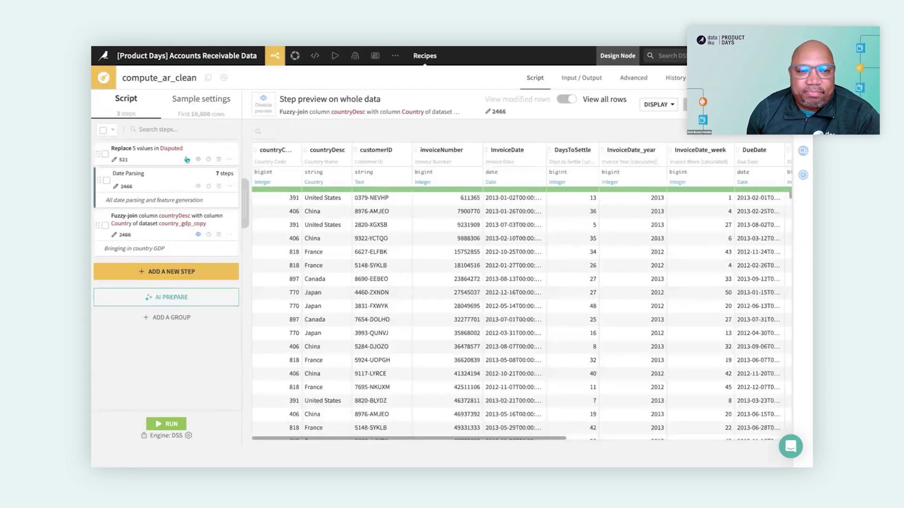
click(187, 160)
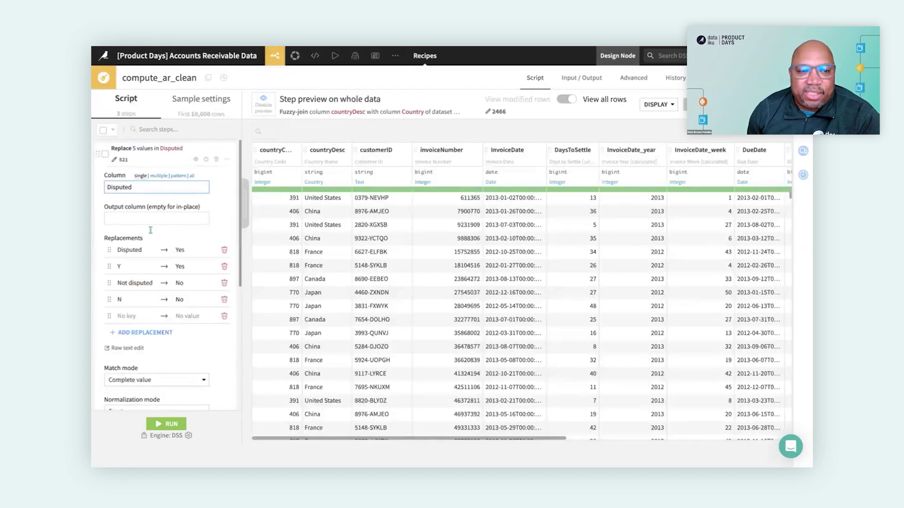
click(171, 161)
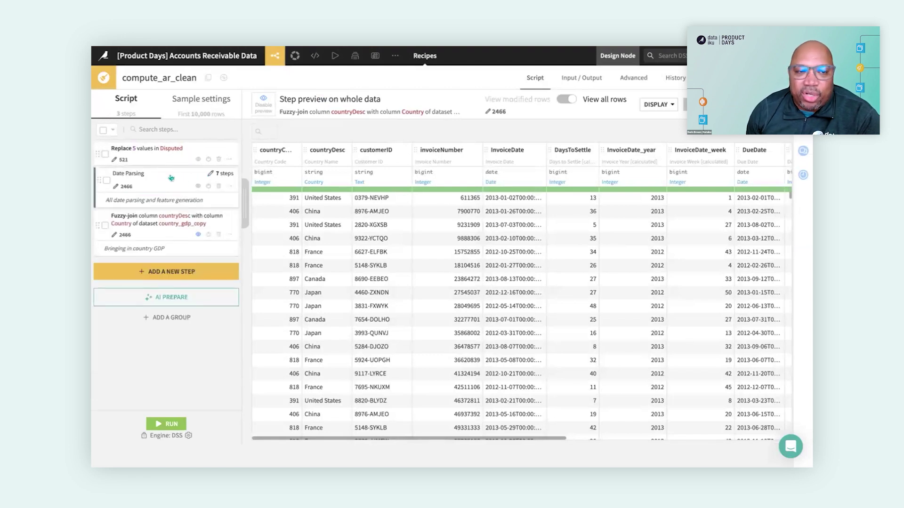
click(171, 178)
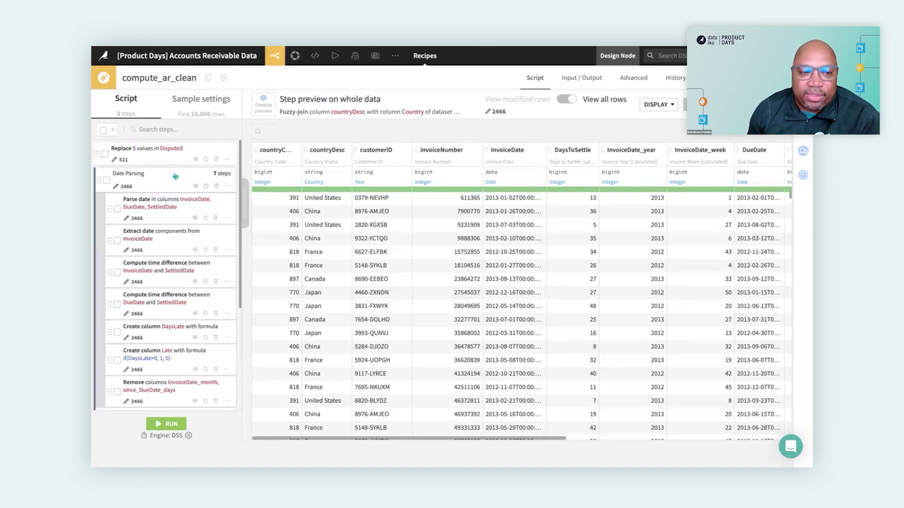
click(175, 177)
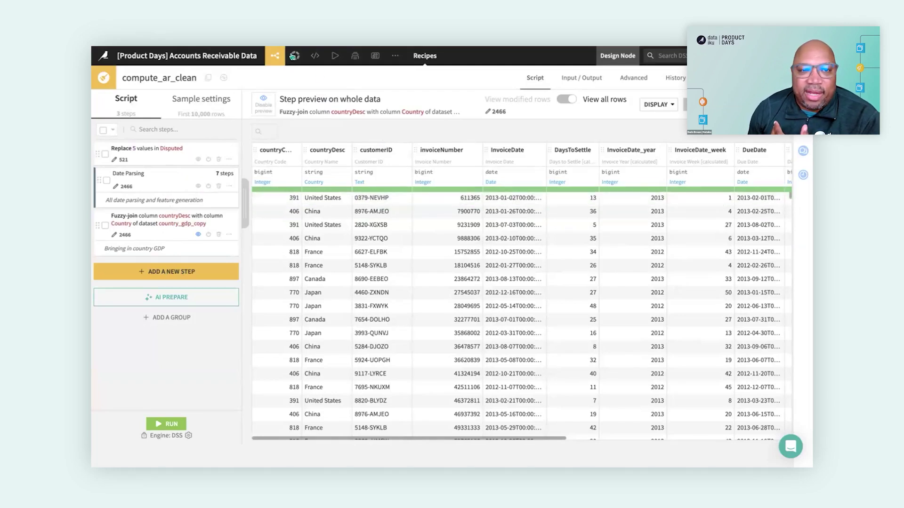
Go back to the Flow, open the ar_prepared dataset and review its data quality rules and their current status.
mouse_move(275, 56)
click(310, 74)
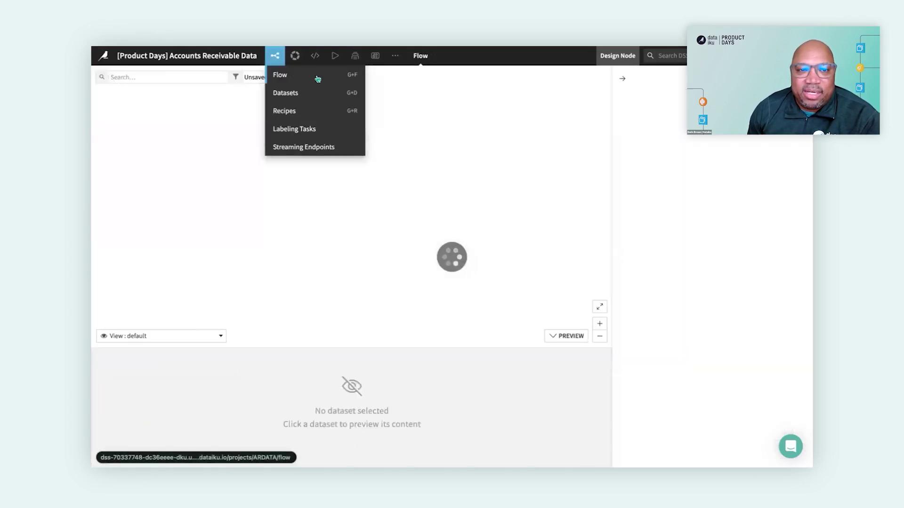
drag(557, 224, 514, 219)
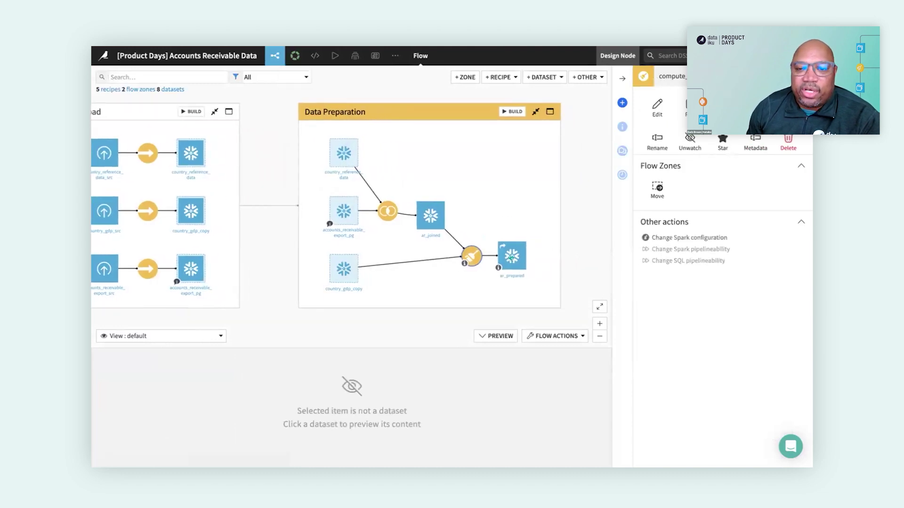
click(511, 257)
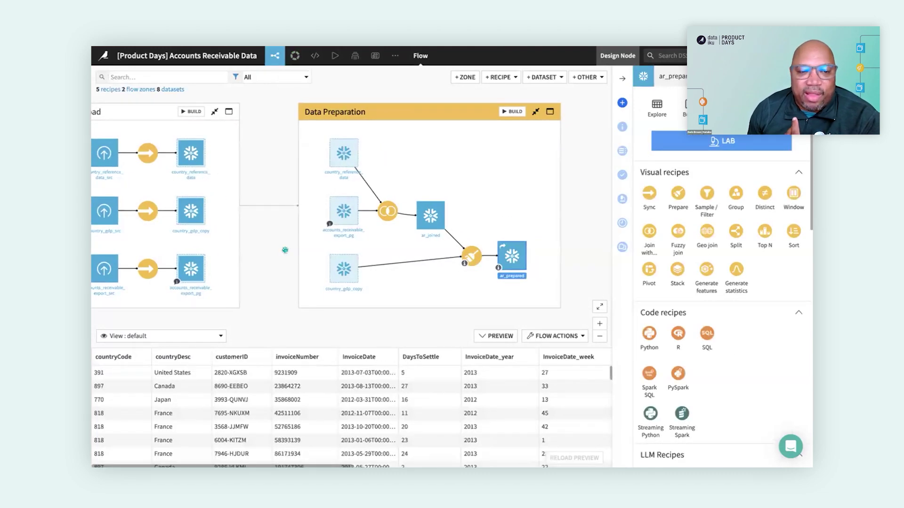
double_click(515, 256)
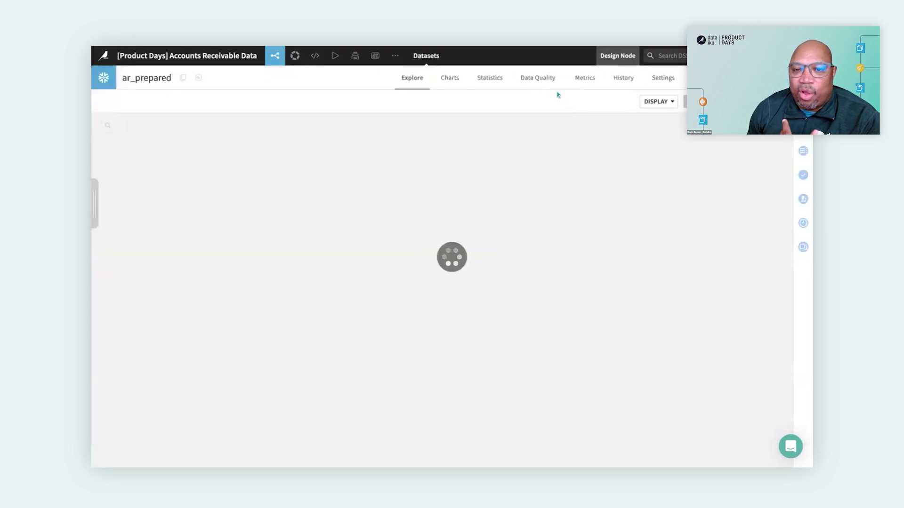
click(548, 81)
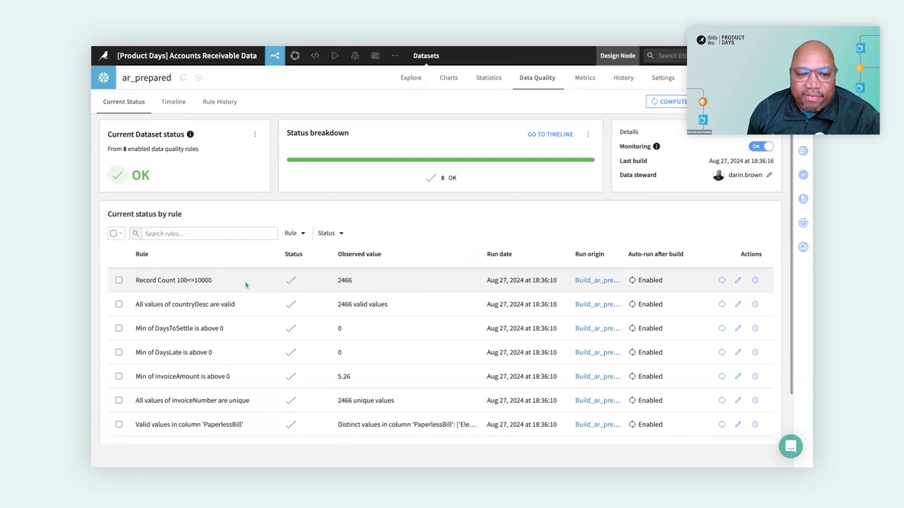
scroll(245, 284, down, 3)
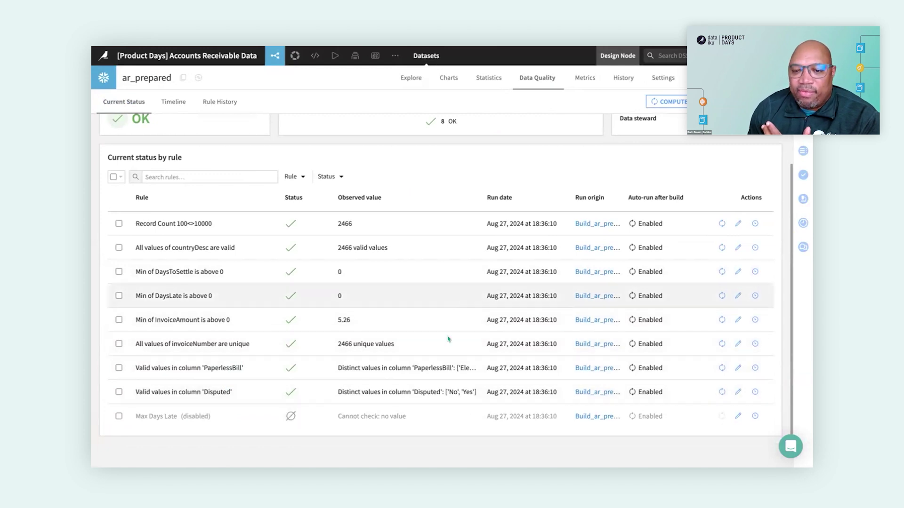
scroll(491, 255, up, 2)
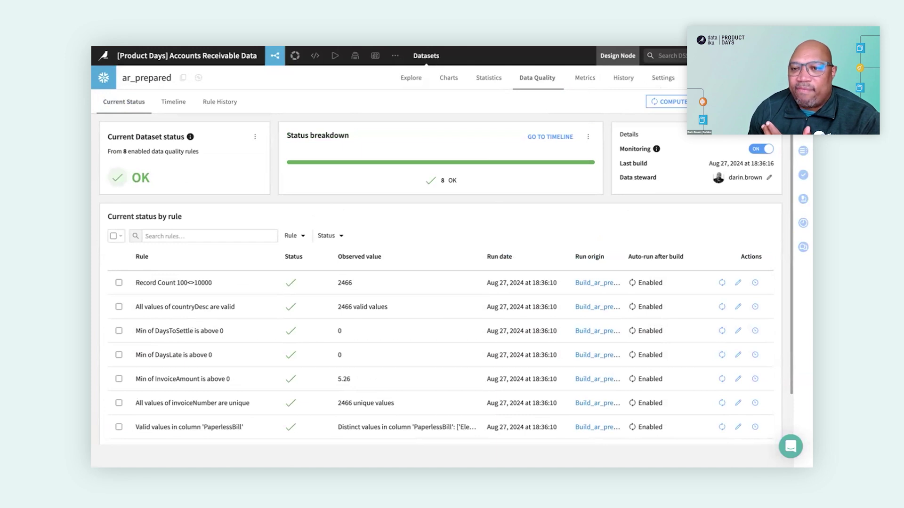
Go to the Data Catalog from the ar_prepared dataset and open the Accounts Receivable data collection.
click(734, 56)
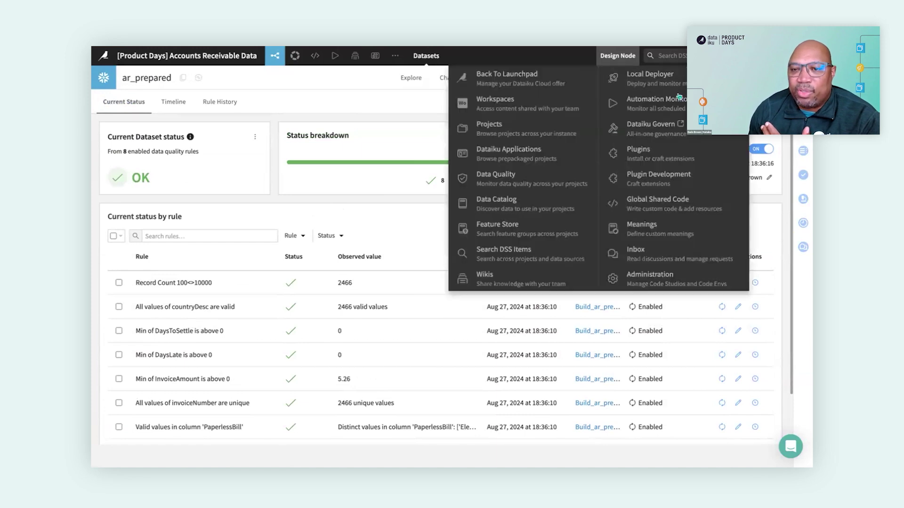
click(534, 203)
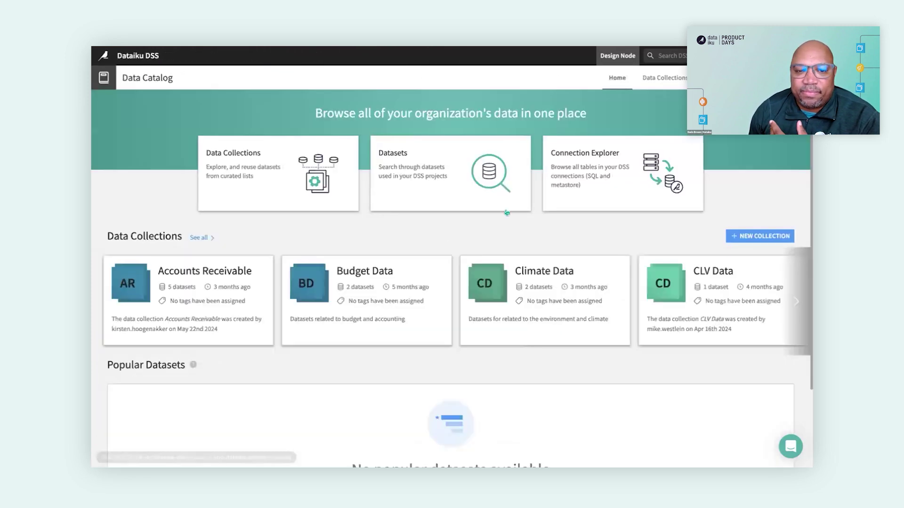
click(227, 278)
click(192, 262)
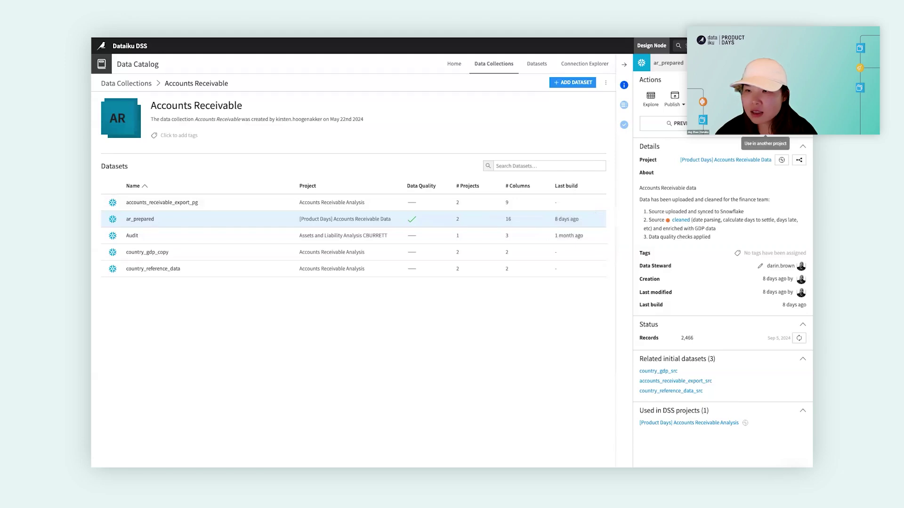
Check which target projects the ar_prepared dataset is shared with, leaving the sharing settings unsaved.
click(799, 159)
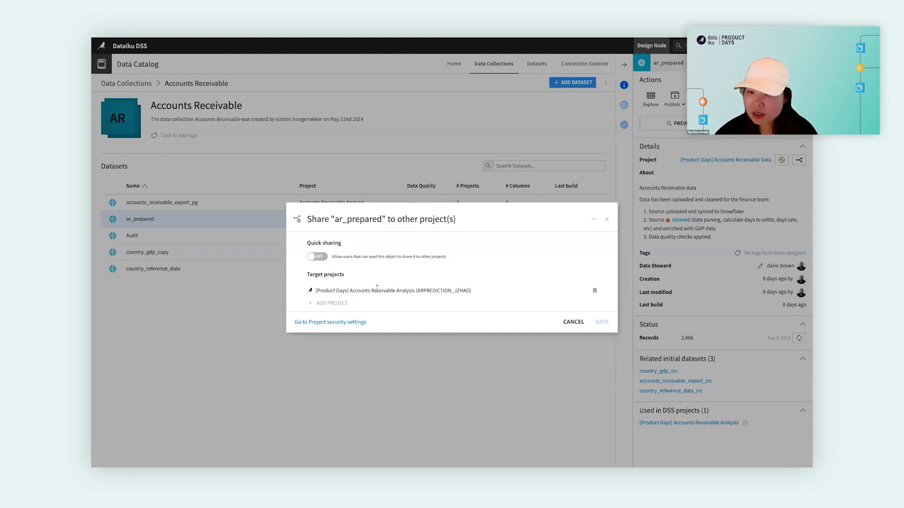
click(569, 323)
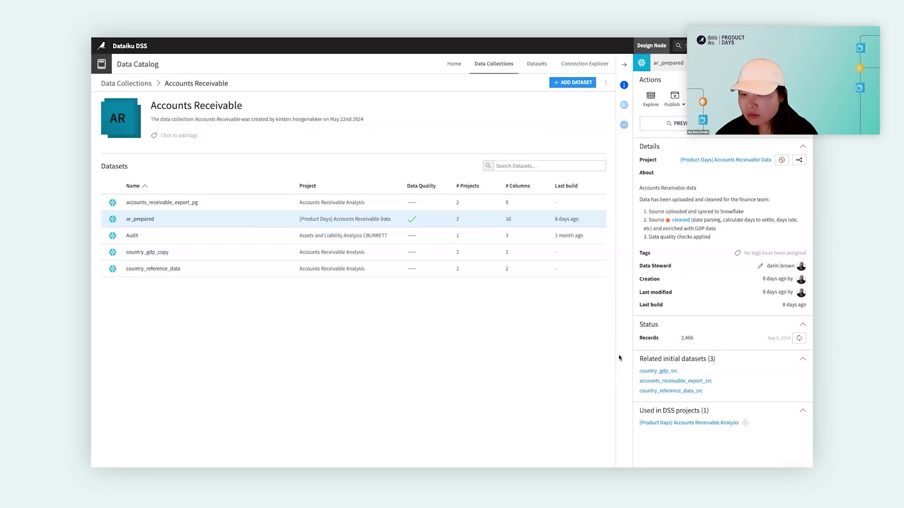
Open the [Product Days] Accounts Receivable Analysis project's Flow and preview the columns of the shared ARDATA.ar_prepared dataset.
click(683, 424)
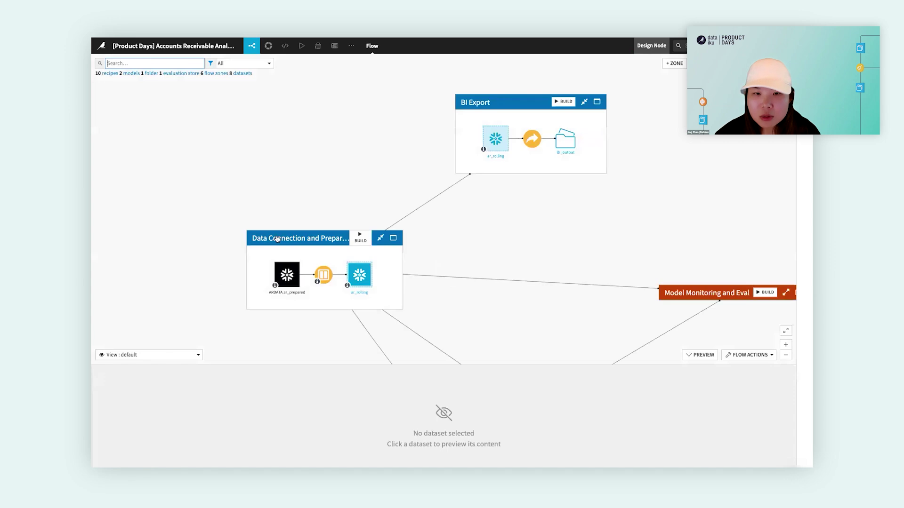
click(286, 277)
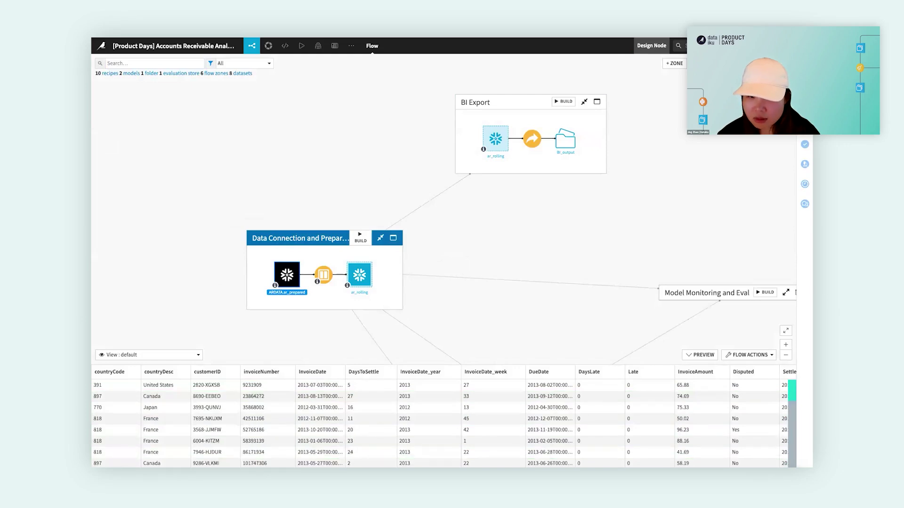
scroll(557, 439, right, 5)
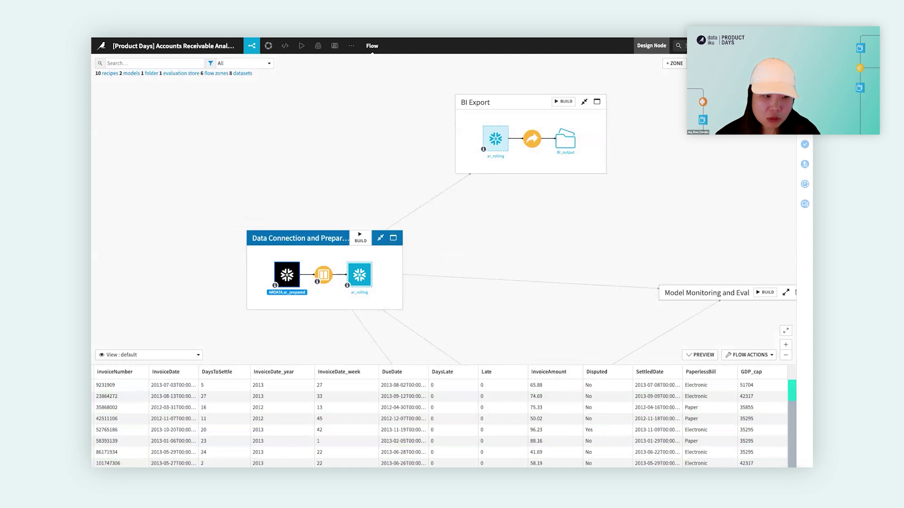
scroll(291, 316, down, 1)
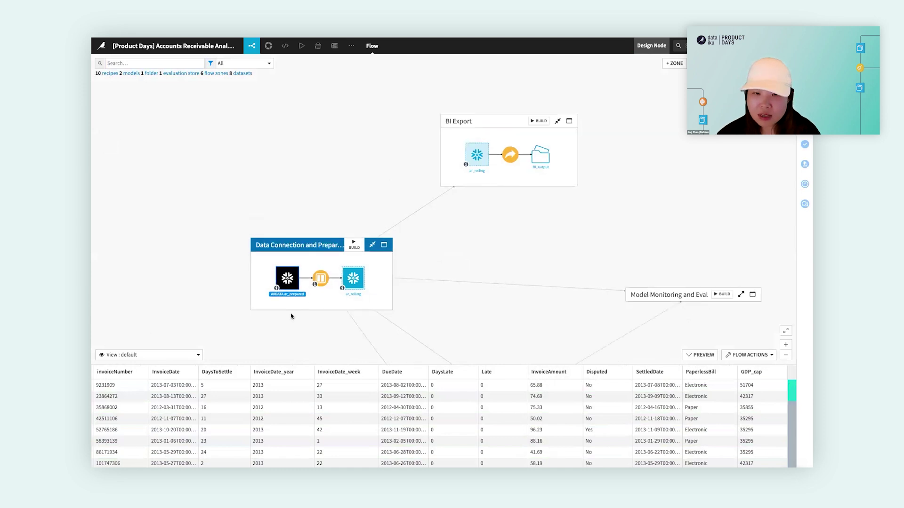
scroll(290, 316, down, 2)
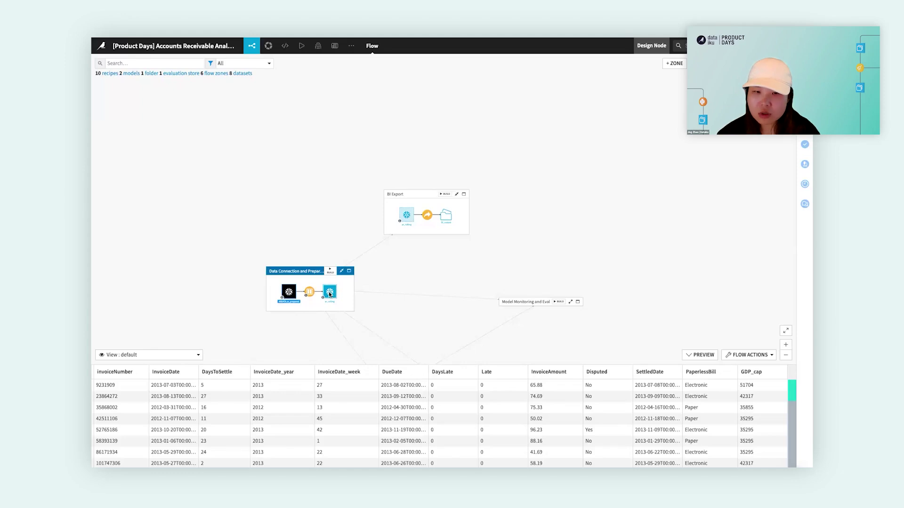
scroll(330, 294, down, 2)
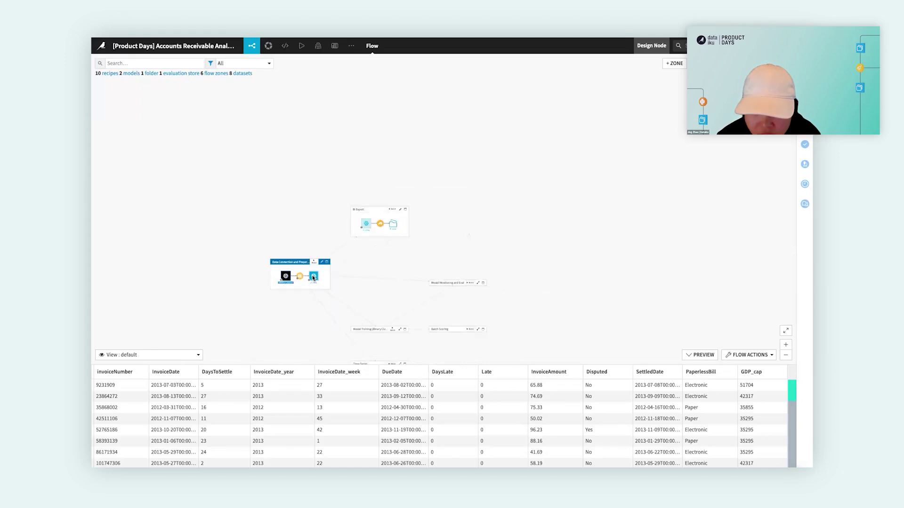
scroll(300, 279, up, 3)
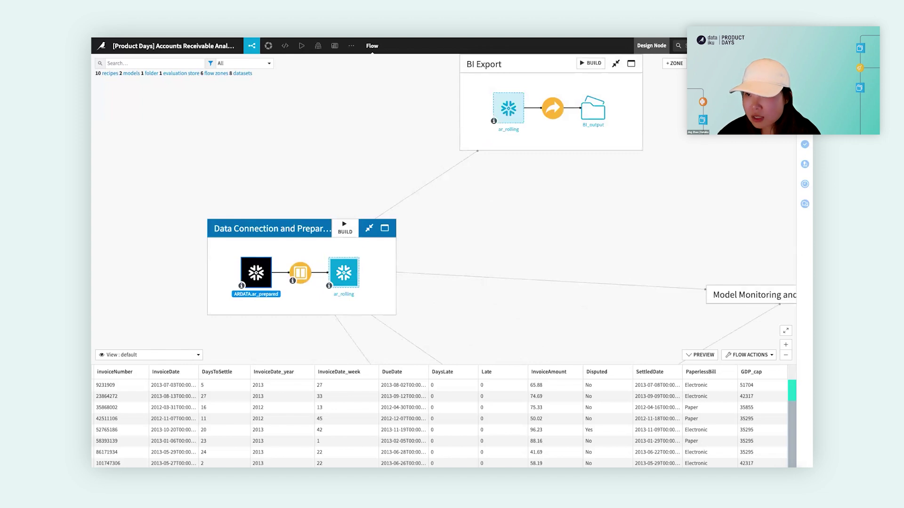
Show the recipes available for ARDATA.ar_prepared, and open the compute_ar_rolling window recipe to review its window definitions and aggregations.
click(805, 85)
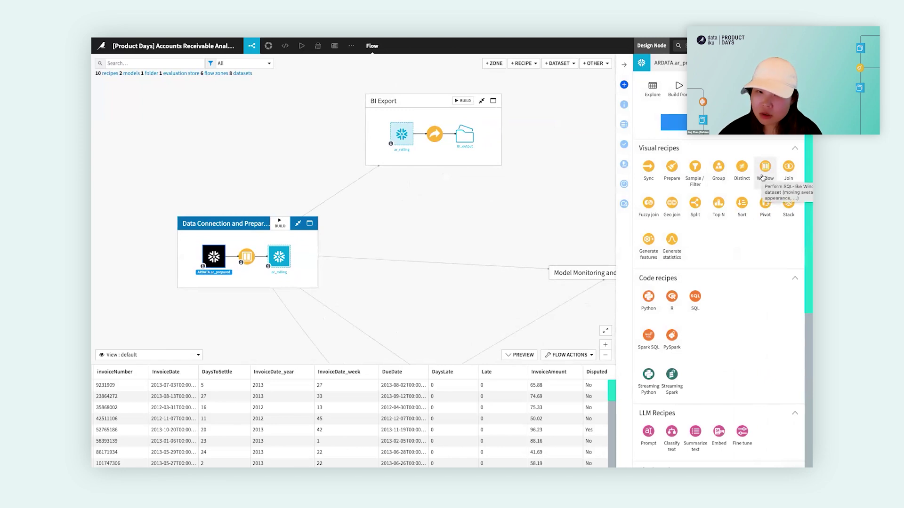
double_click(247, 258)
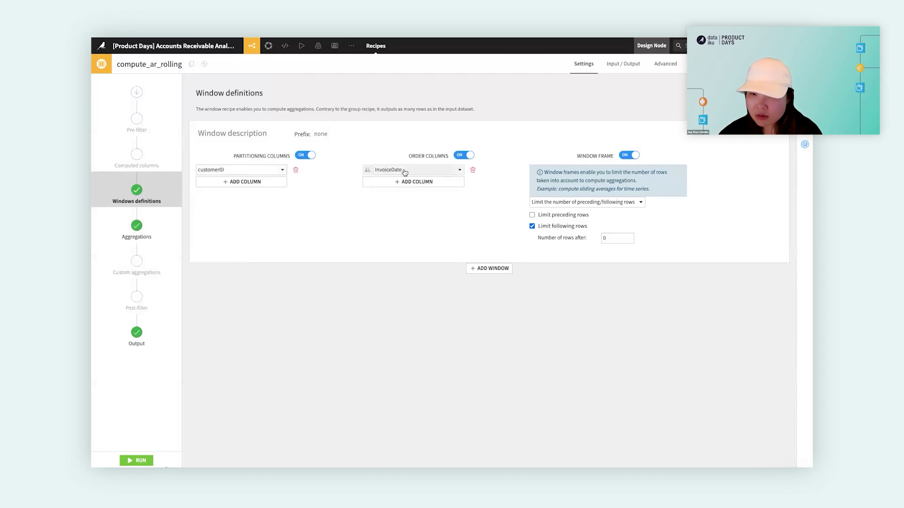
click(140, 231)
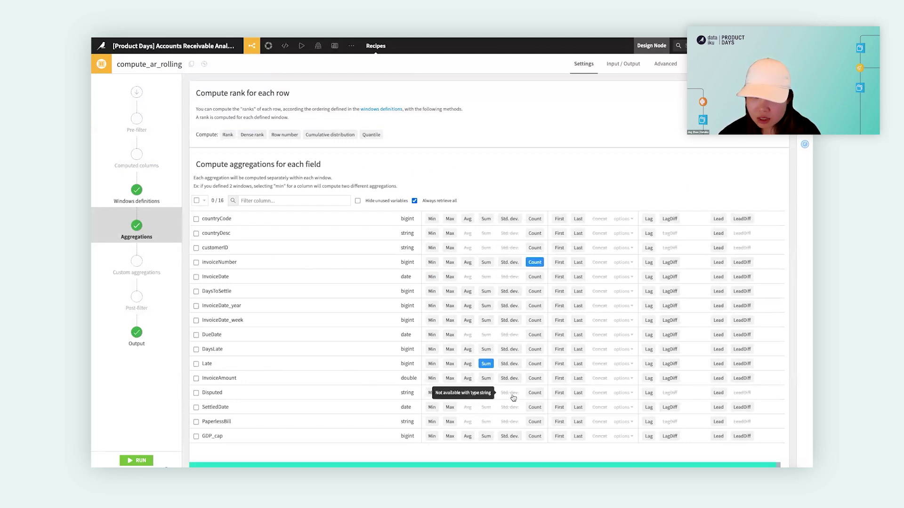
Try a Sum aggregation on InvoiceAmount, remove it again, and check the recipe's engine selection without changing it.
click(486, 378)
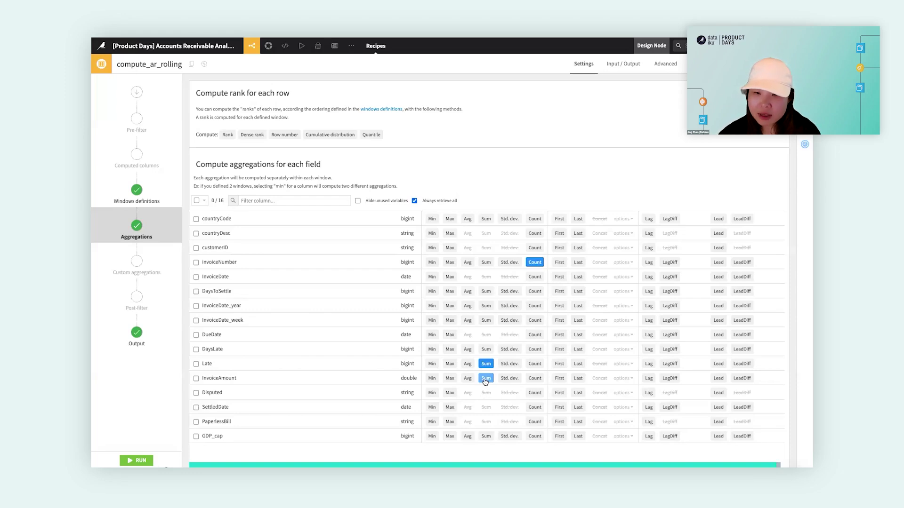
click(484, 380)
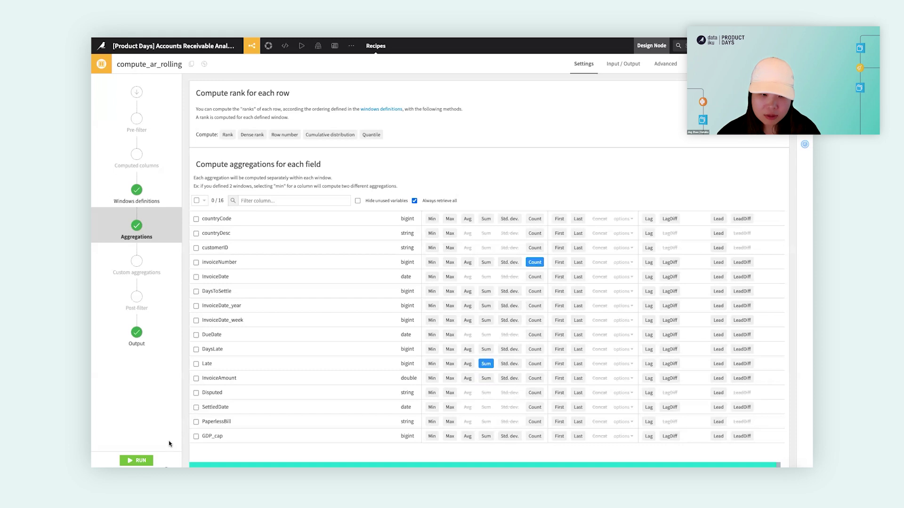
click(166, 469)
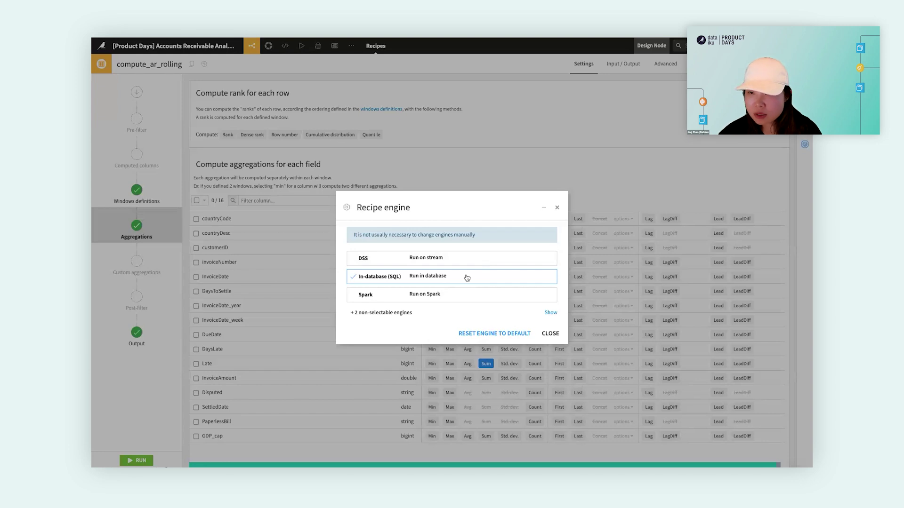
click(550, 333)
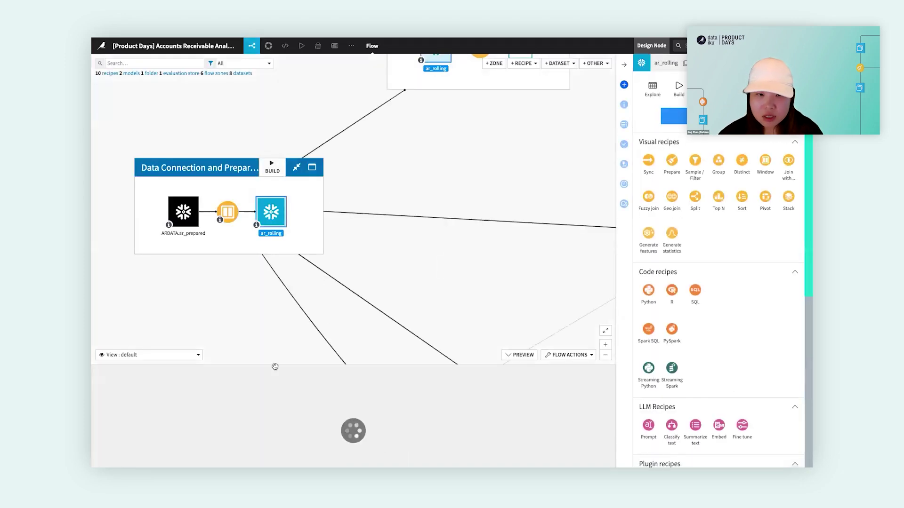
Preview the rolling columns of the ar_rolling dataset in the Flow and open the BI Export zone's export recipe to inspect its settings.
scroll(520, 391, right, 5)
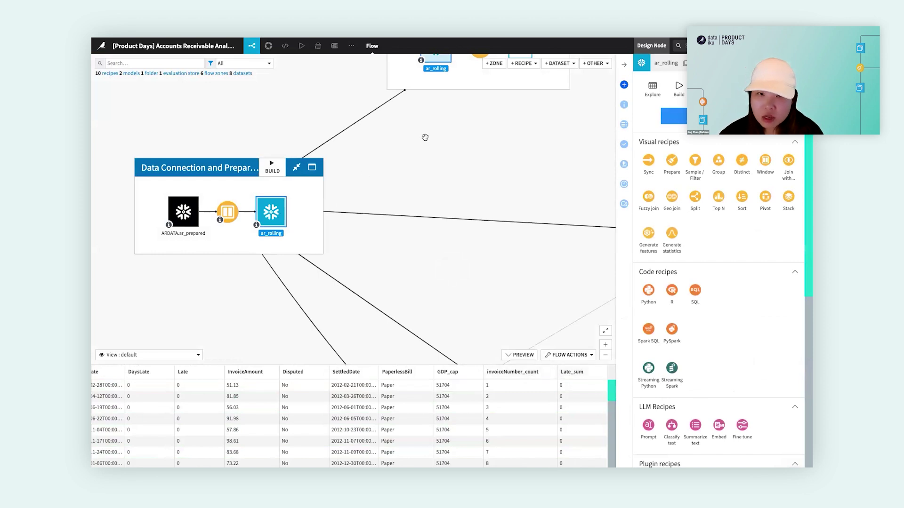
drag(448, 133, 417, 170)
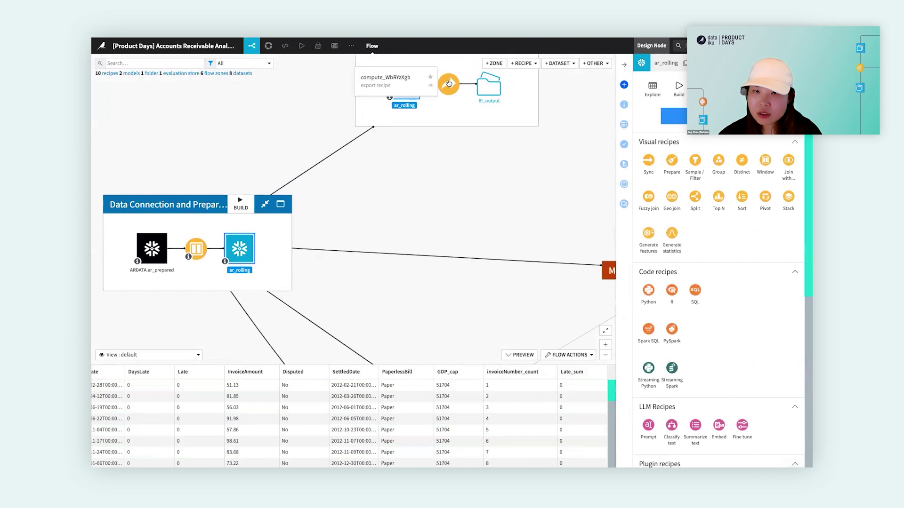
double_click(448, 86)
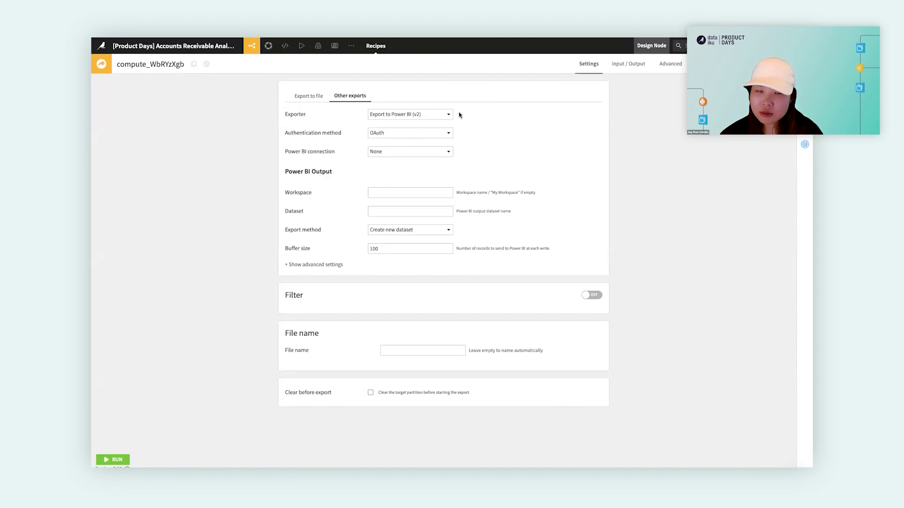
Open the AR Dashboard and filter its Historical Invoice Analysis charts by countryDesc to United States only.
click(332, 46)
click(339, 64)
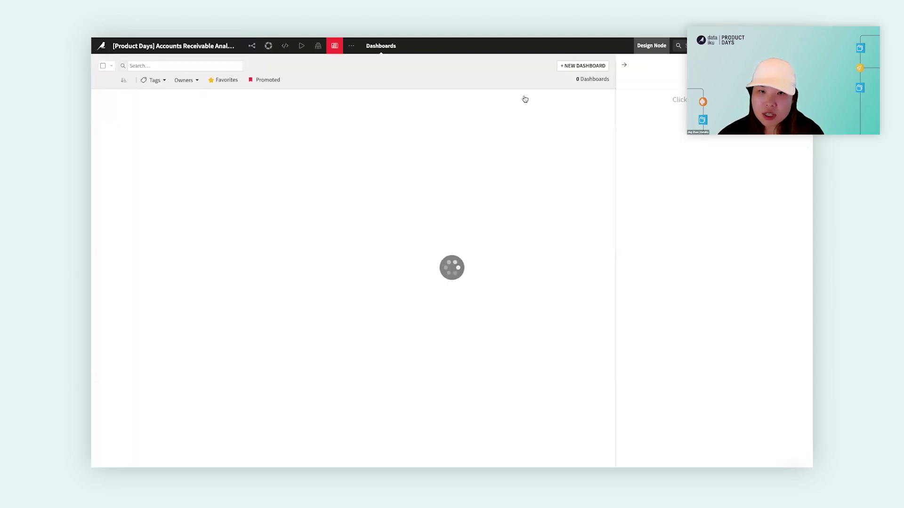
click(138, 100)
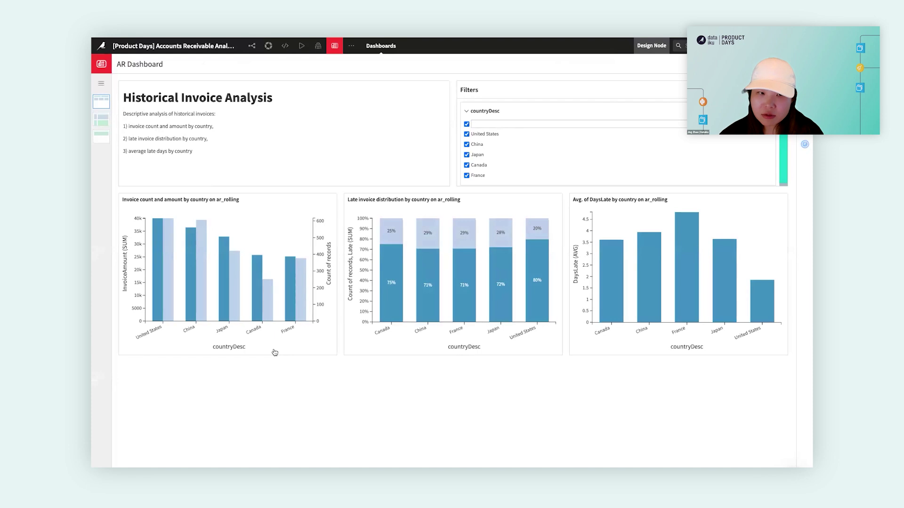
mouse_move(264, 242)
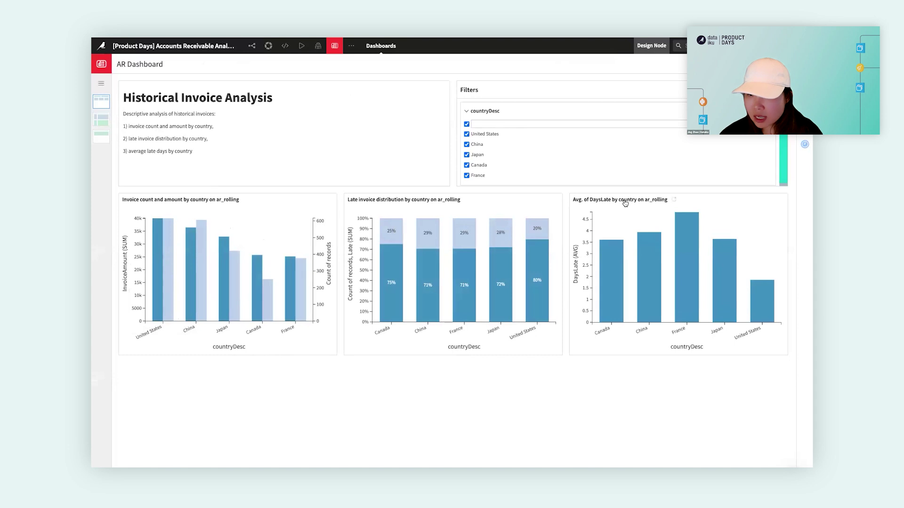
click(467, 124)
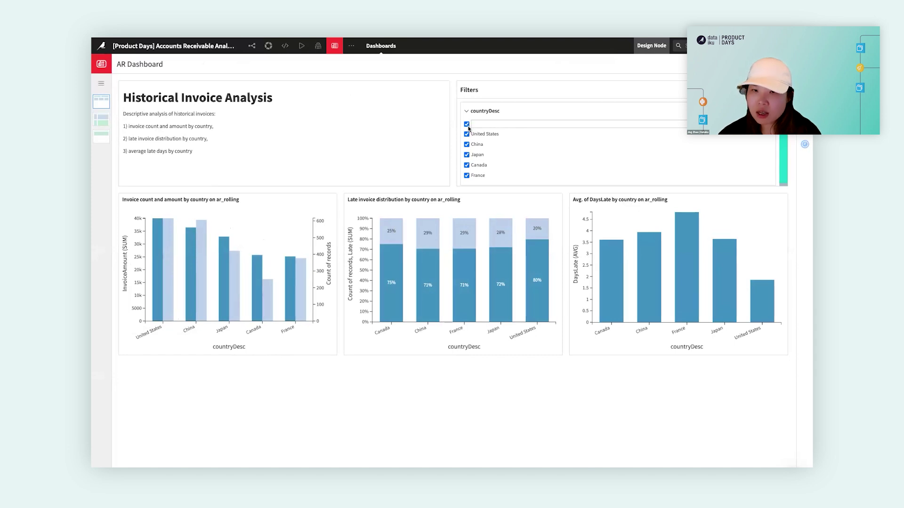
click(467, 134)
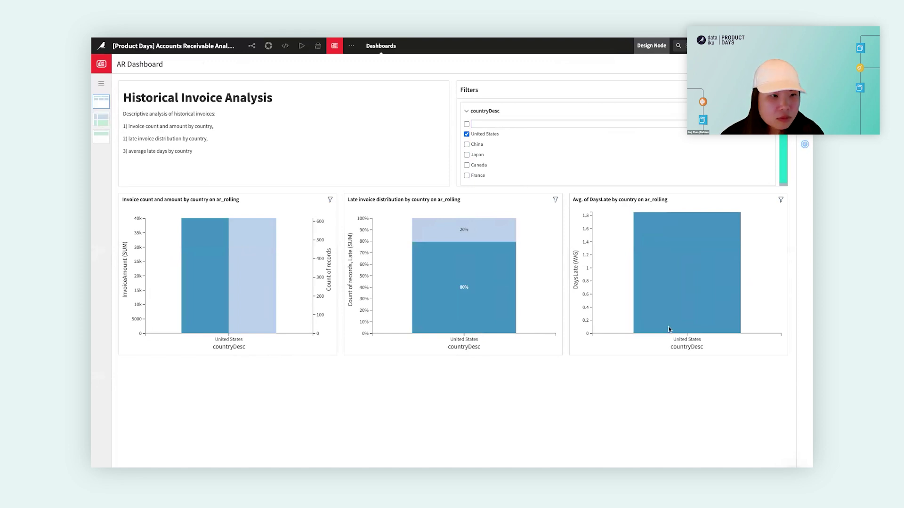
Return to the project's Flow and view the Data Connection and Preparation zone alongside the BI Export zone.
mouse_move(252, 46)
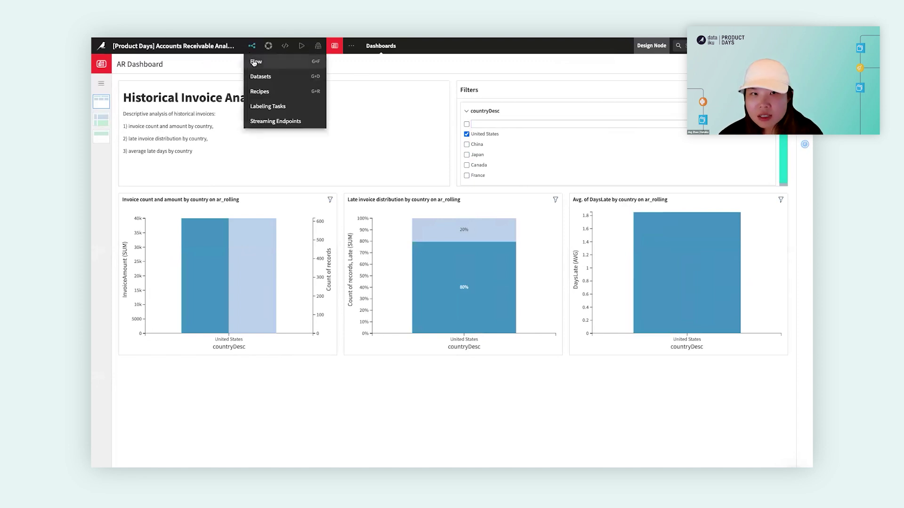
click(255, 63)
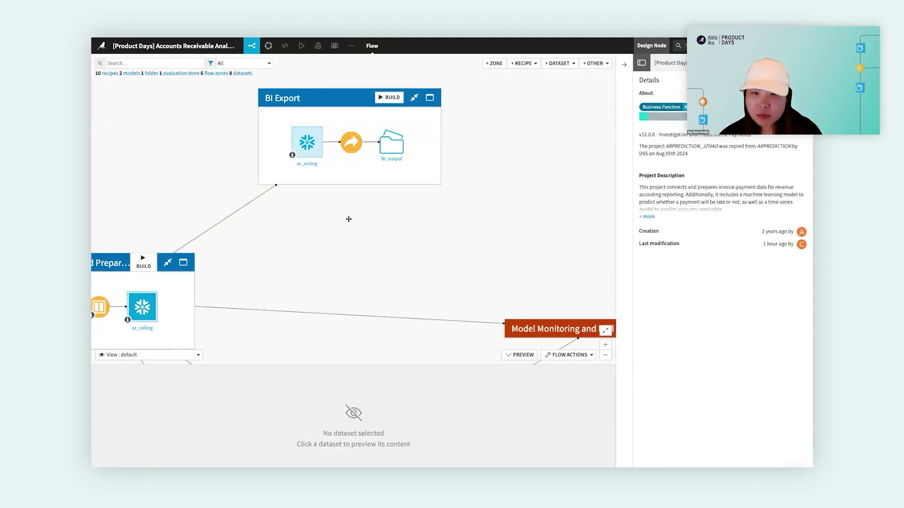
drag(347, 218, 439, 218)
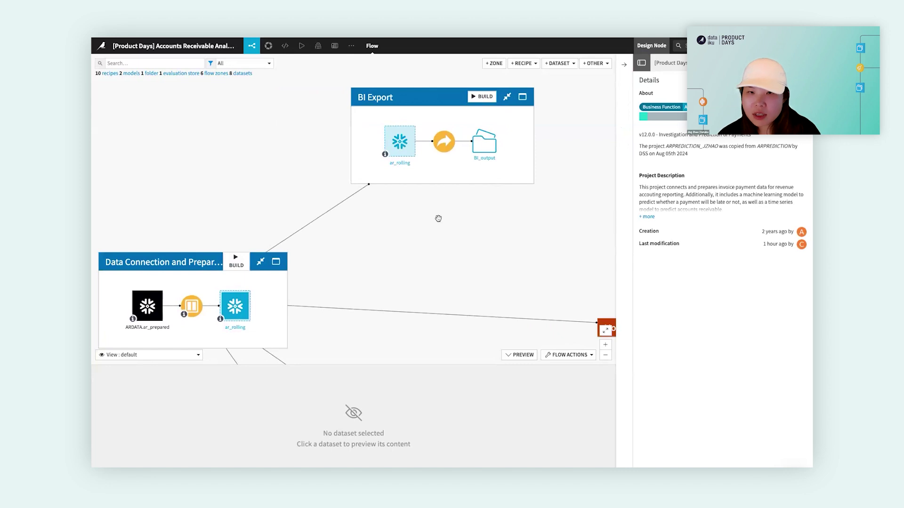
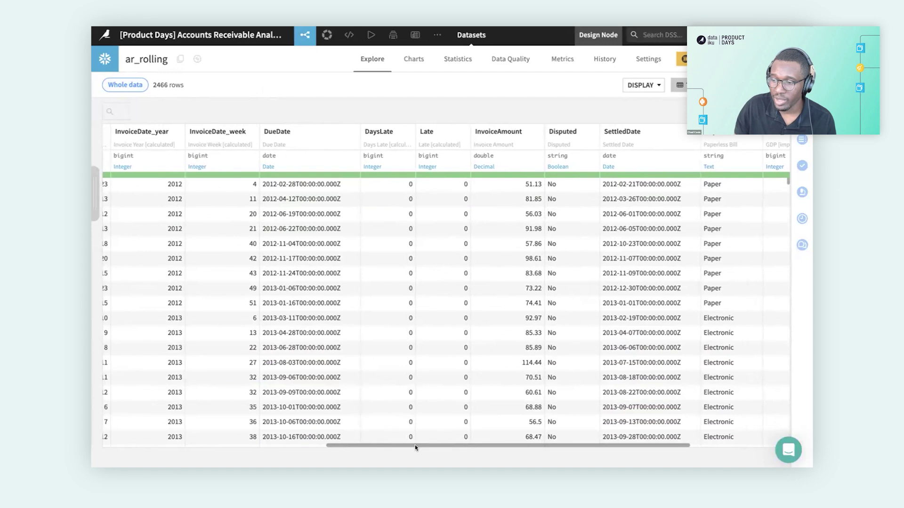
Create a Quick Prototypes AutoML prediction model on ar_rolling's Late column, with the analysis named "Quick modeling of Late on ar_rolling".
mouse_move(388, 447)
mouse_down()
mouse_move(338, 446)
mouse_move(386, 446)
mouse_up()
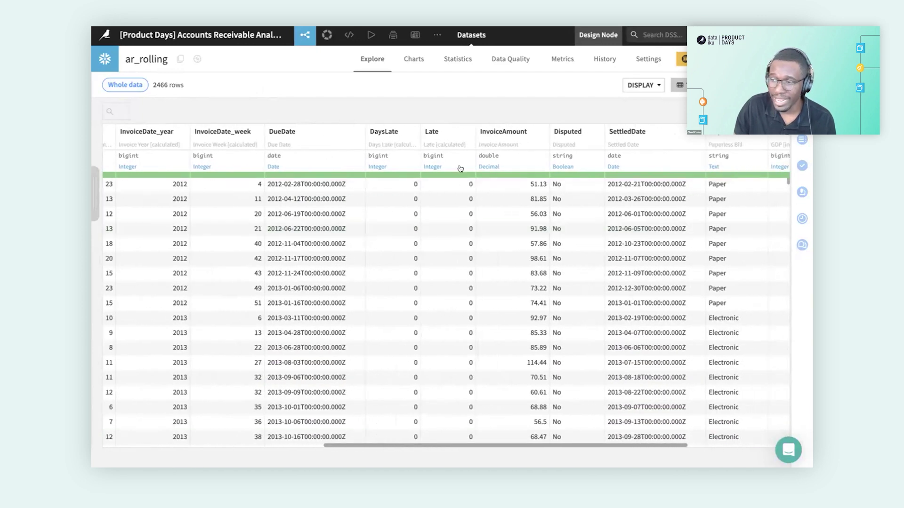
click(462, 134)
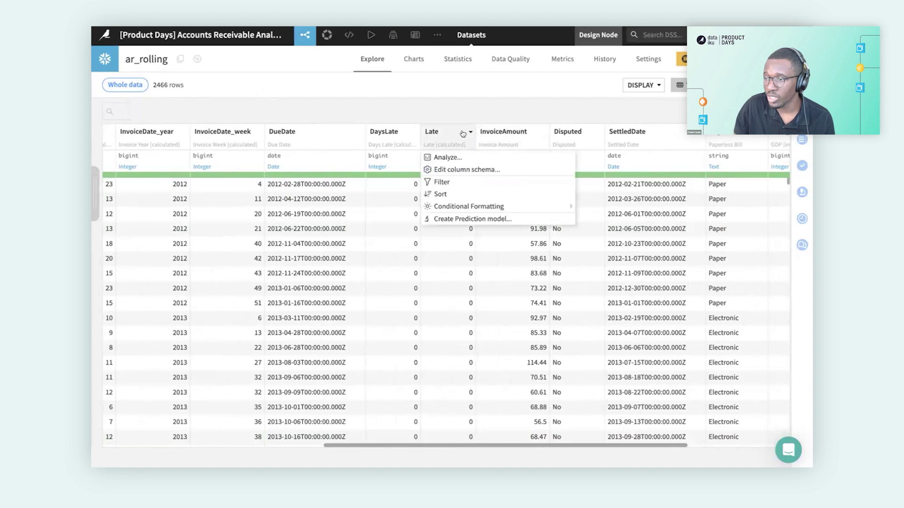
click(470, 218)
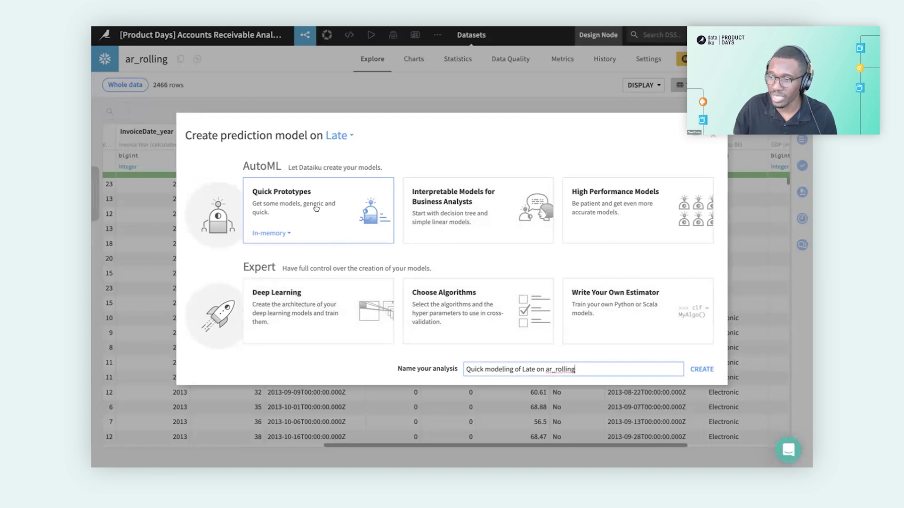
click(702, 370)
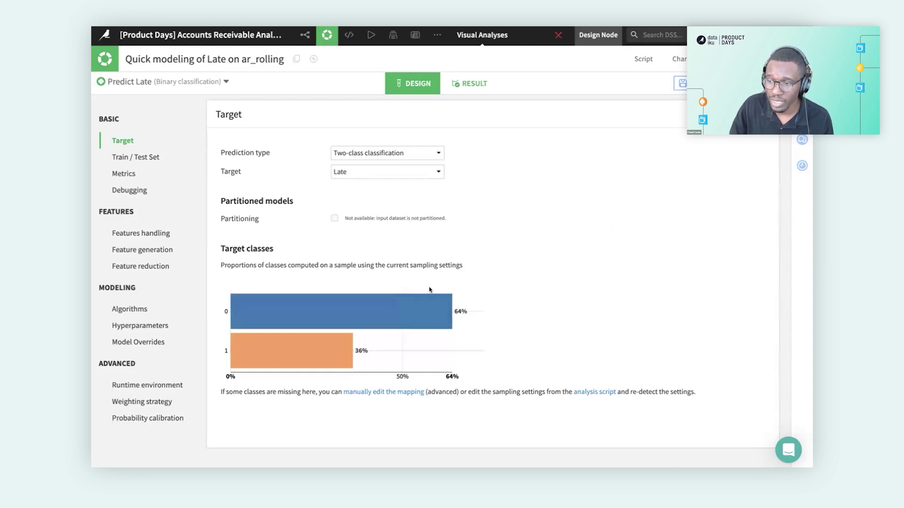
Review the Predict Late design's train/test set, debugging diagnostics and features handling, including how countryCode is handled.
click(152, 157)
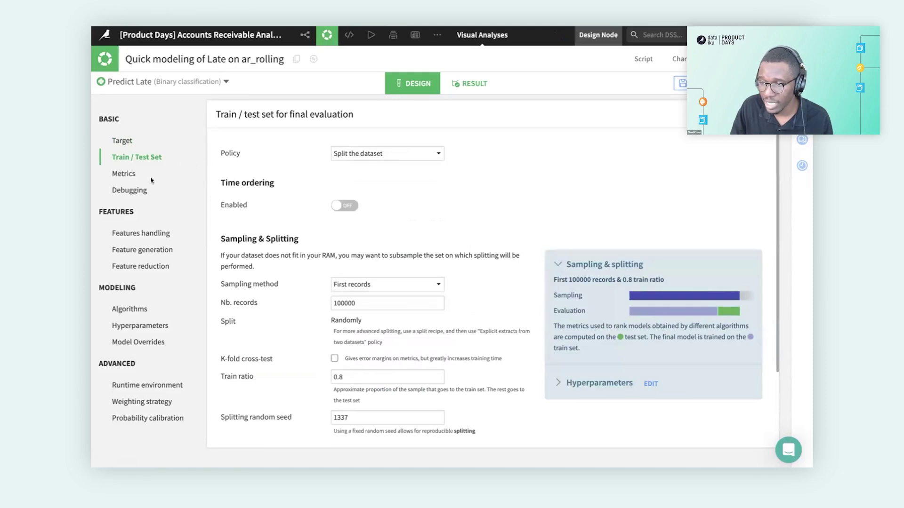
click(140, 190)
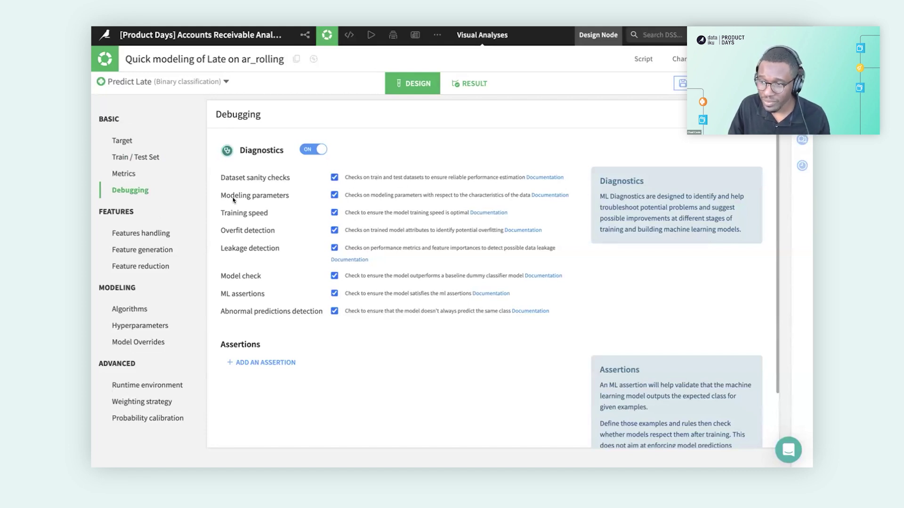
click(149, 233)
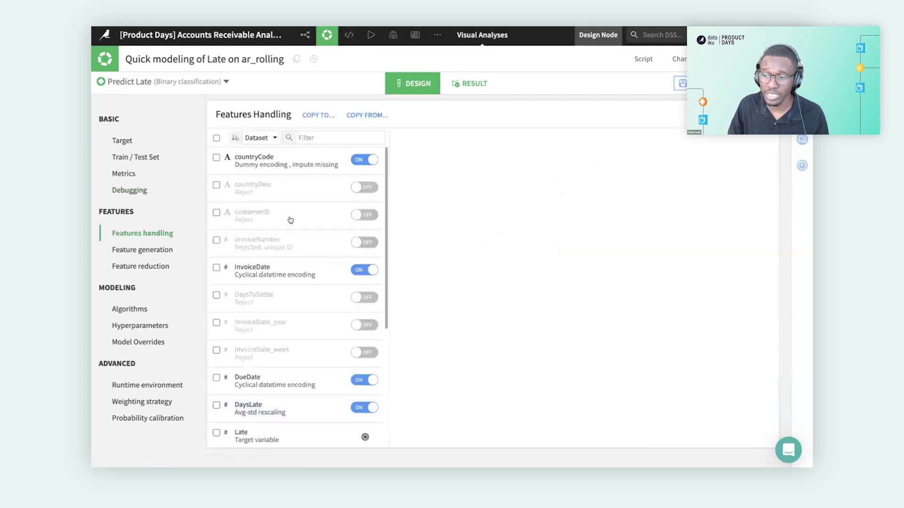
mouse_move(385, 219)
mouse_down()
mouse_move(386, 274)
mouse_move(387, 220)
mouse_up()
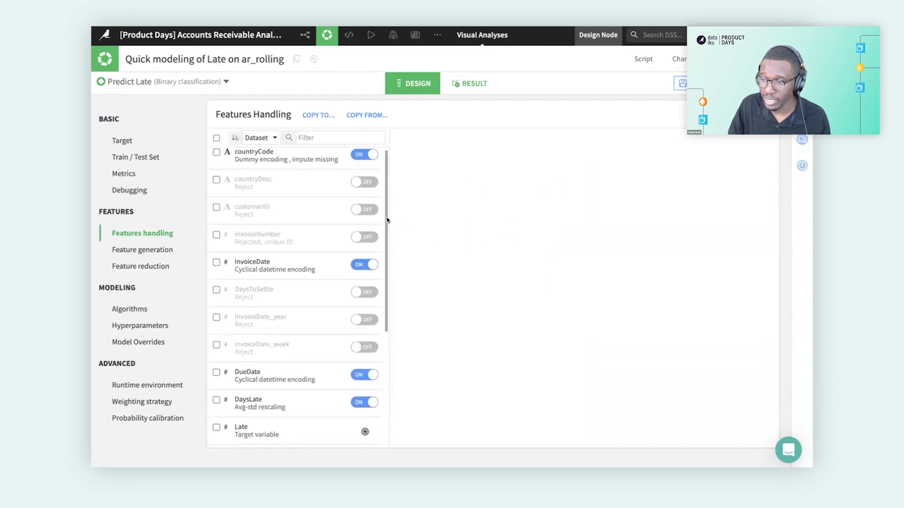
click(310, 161)
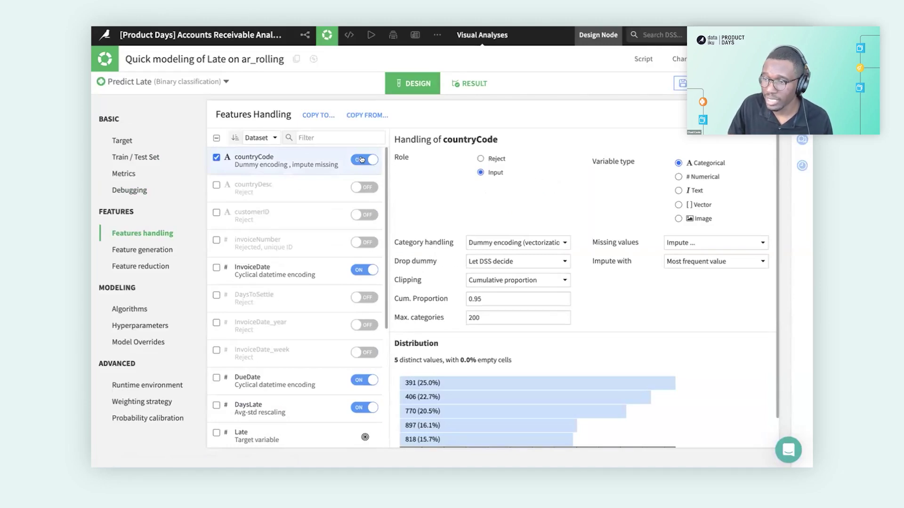
Try countryDesc and DaysToSettle as input features, check the numerical handling options for DaysToSettle, and reject both features again.
click(364, 188)
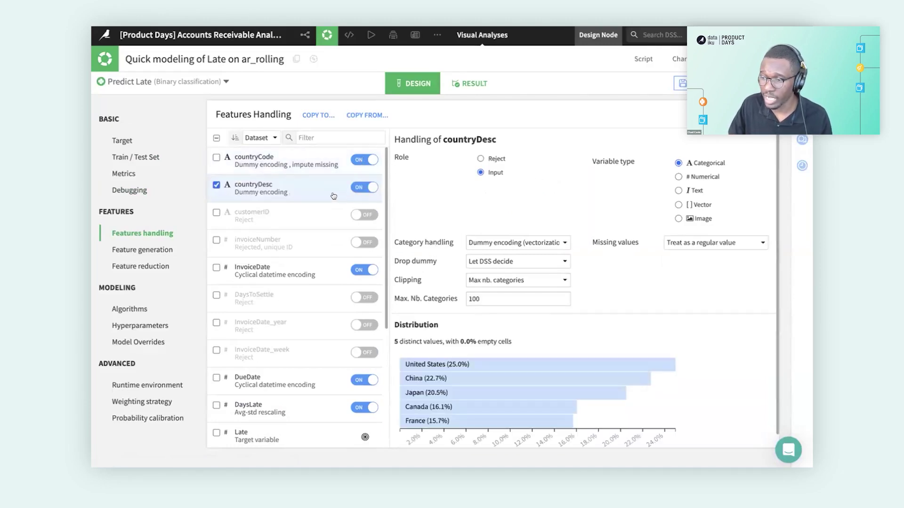
click(358, 298)
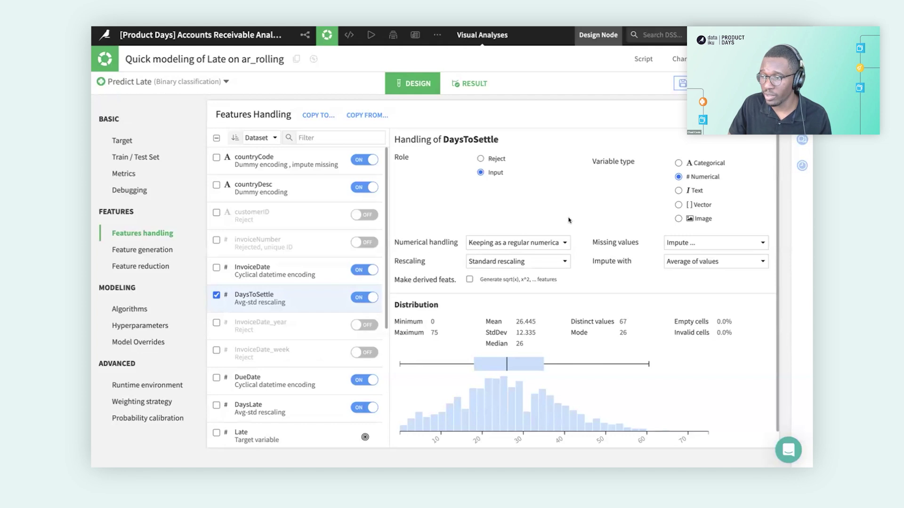
click(560, 243)
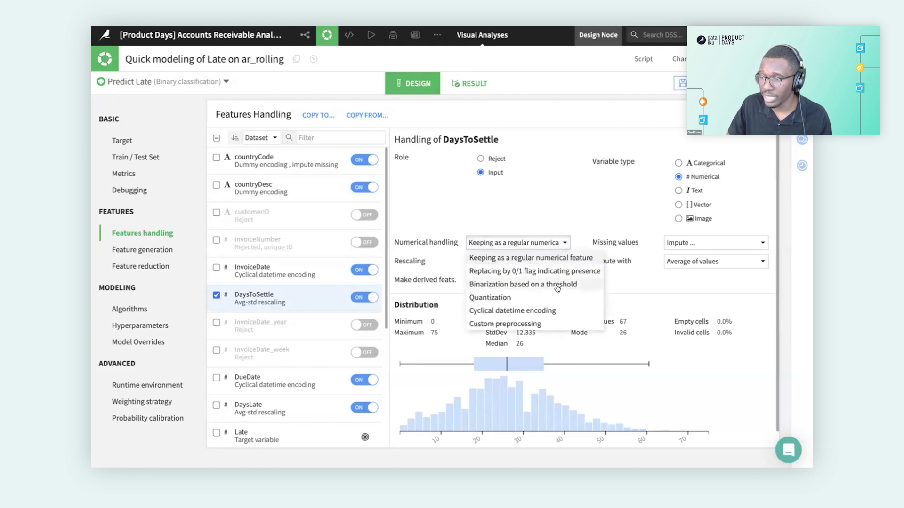
click(364, 297)
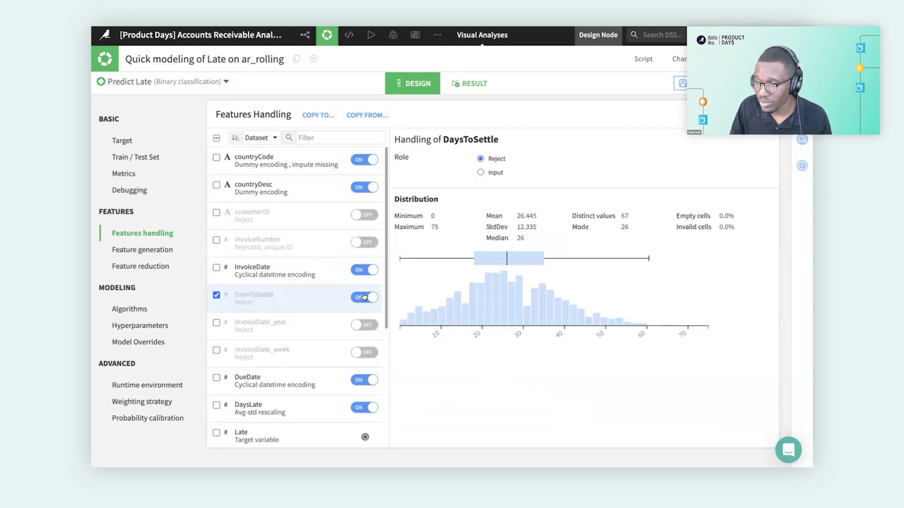
click(361, 185)
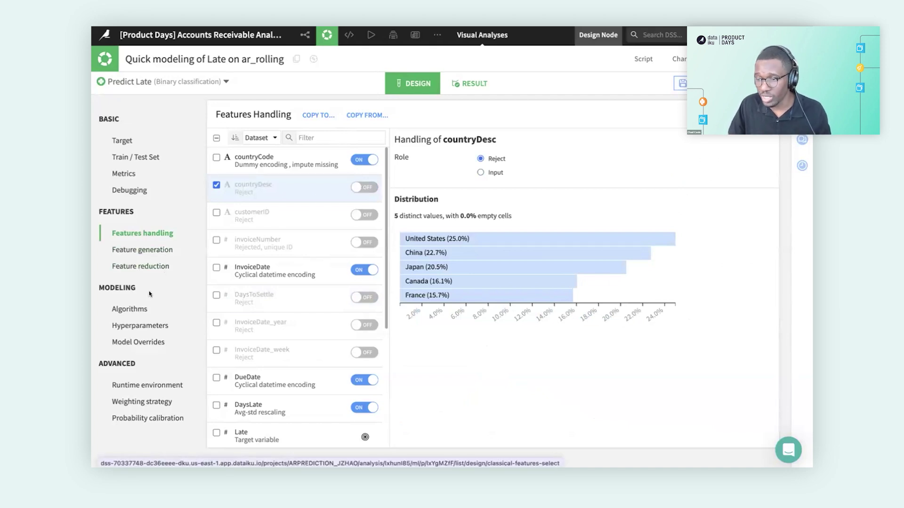
Enable the LightGBM and Lasso Path algorithms alongside Random Forest for the Predict Late model, reviewing the Random Forest settings.
click(158, 308)
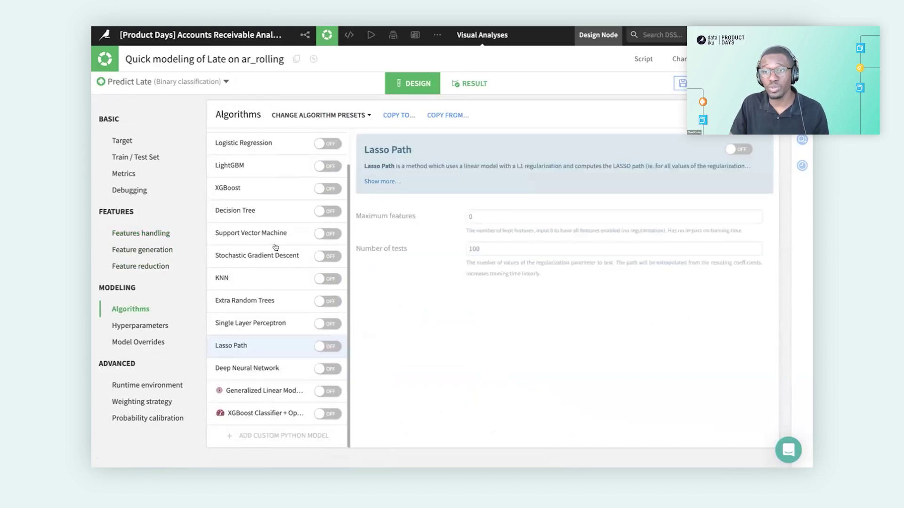
scroll(275, 247, up, 1)
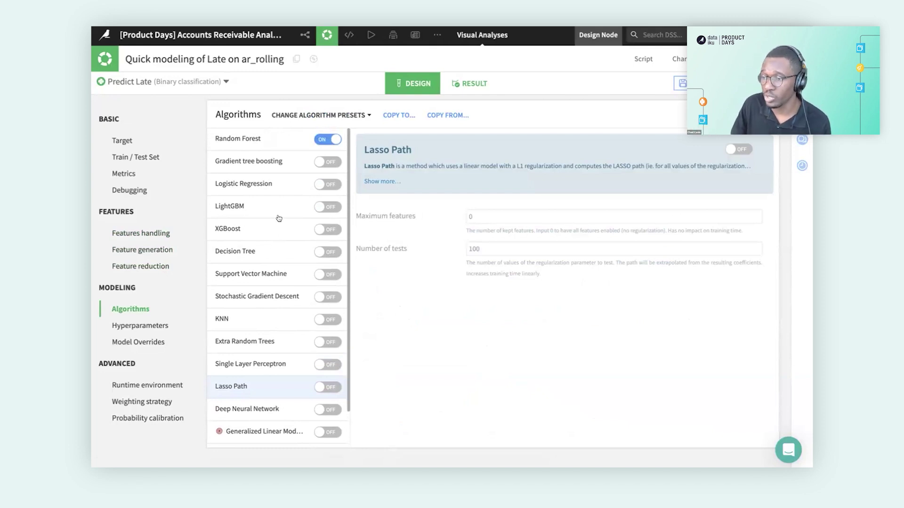
click(252, 144)
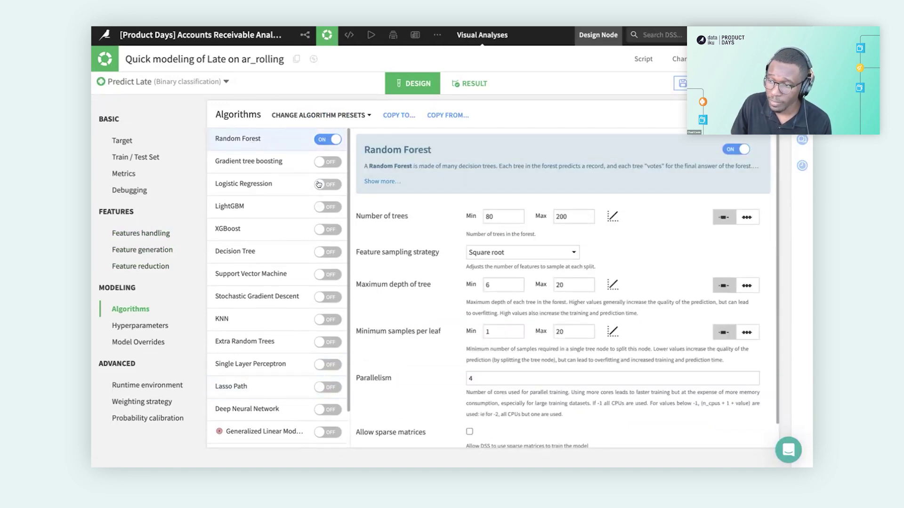
click(325, 209)
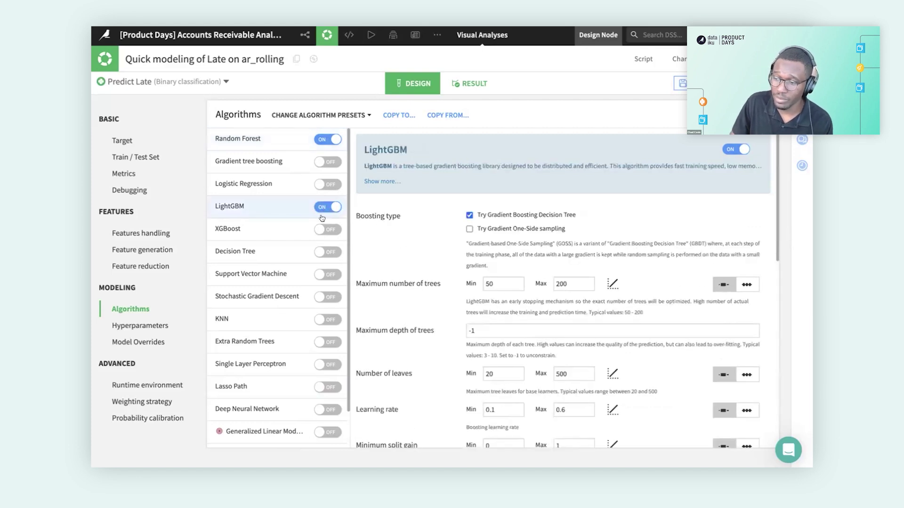
click(325, 387)
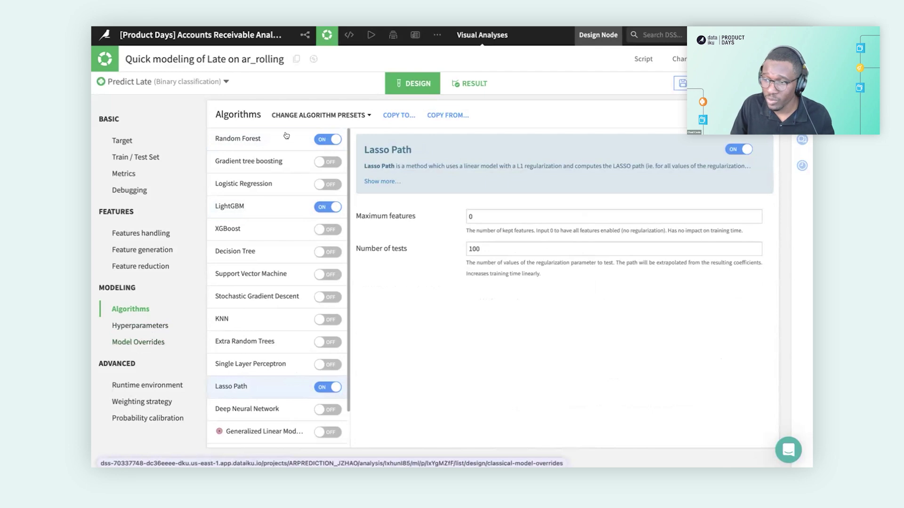
Review the Predict Late design's hyperparameter search settings and its model overrides page.
click(154, 334)
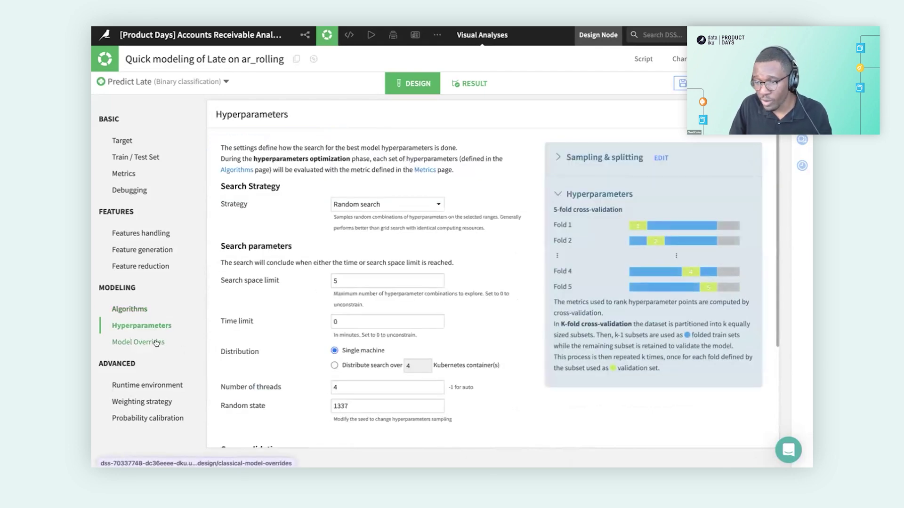
click(155, 342)
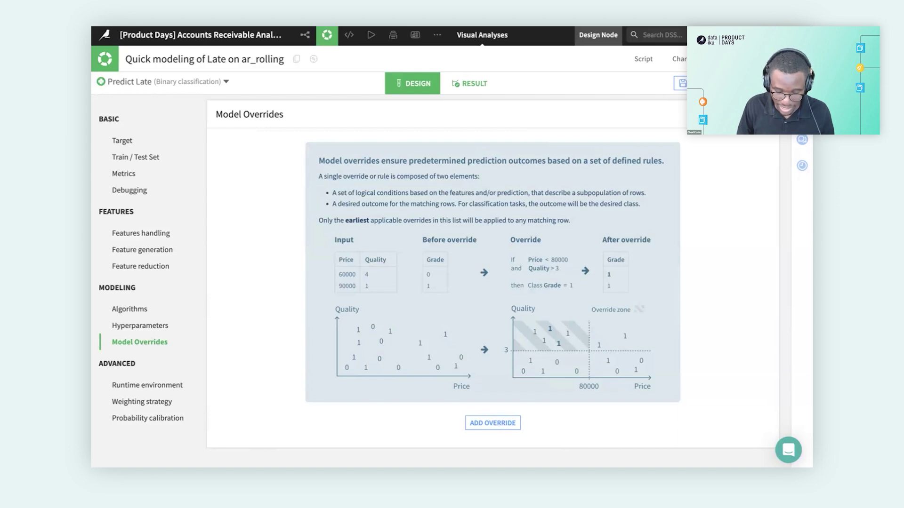
Compare the Random forest, LightGBM and LASSO-LARS results of Session 9 and open the LASSO-LARS model's report.
click(469, 83)
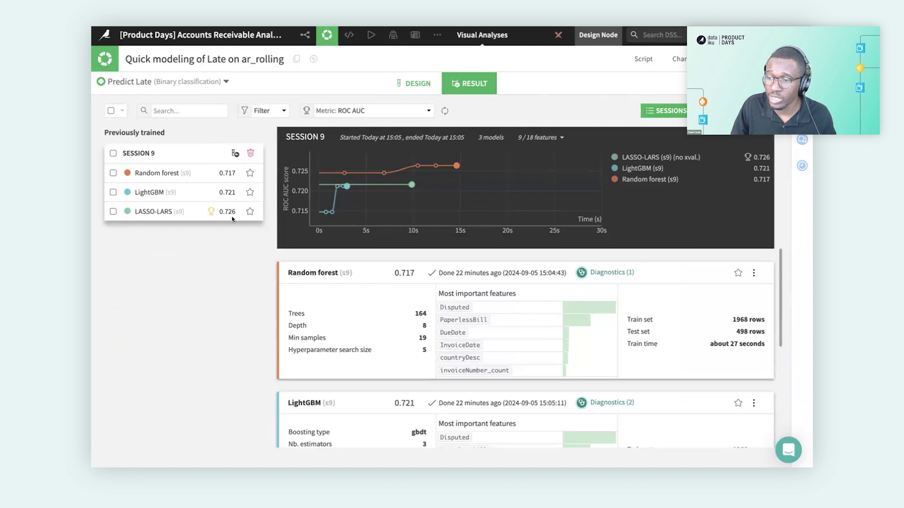
scroll(424, 300, down, 1)
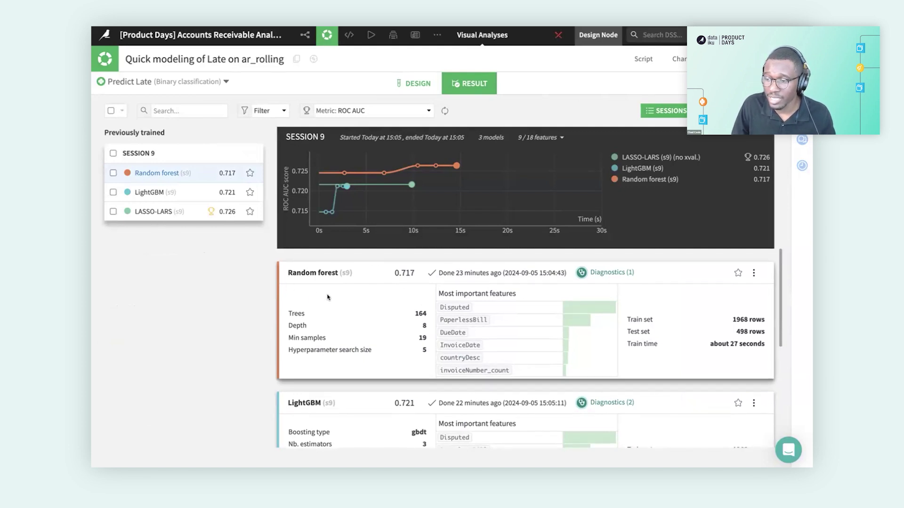
scroll(329, 297, down, 3)
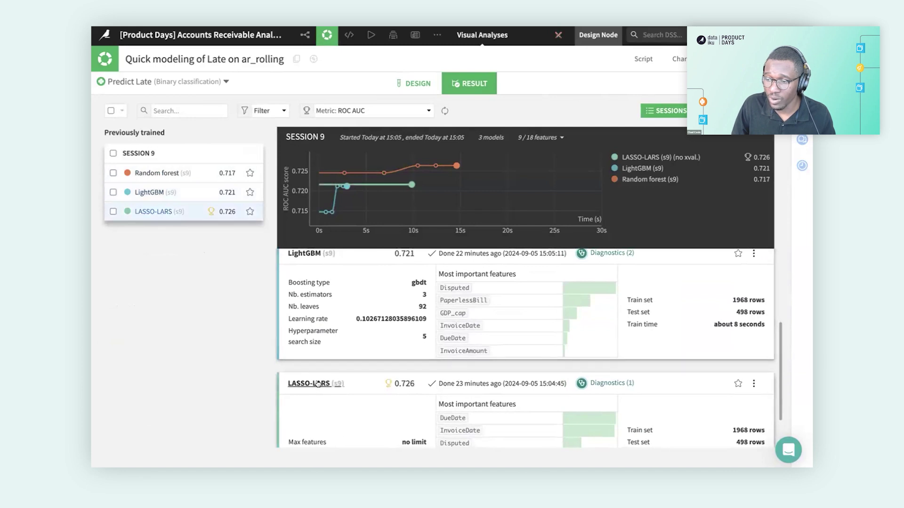
click(318, 383)
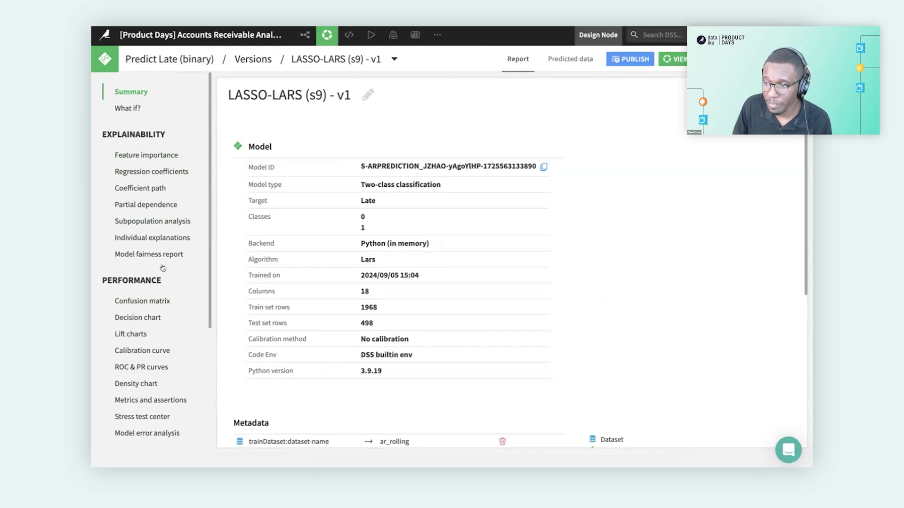
Examine the LASSO-LARS model's absolute feature importance, its feature effects chart and the related observations.
click(147, 155)
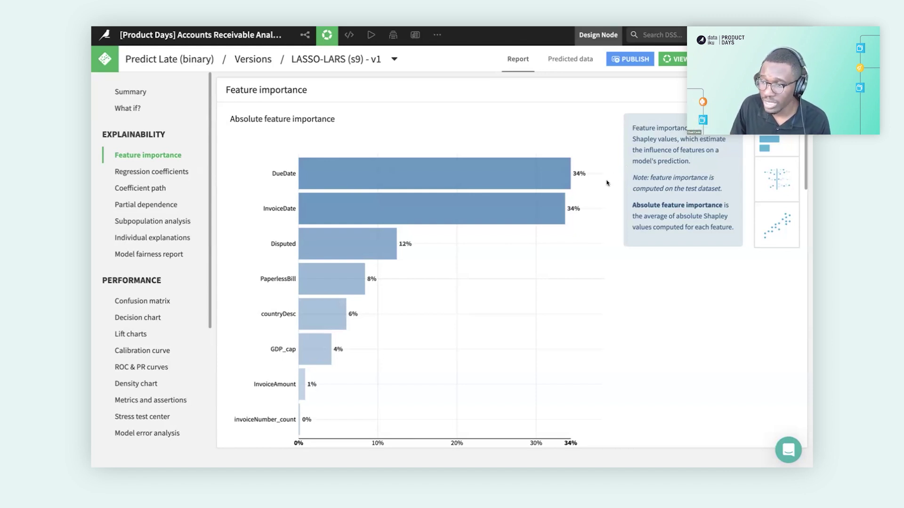
mouse_move(527, 212)
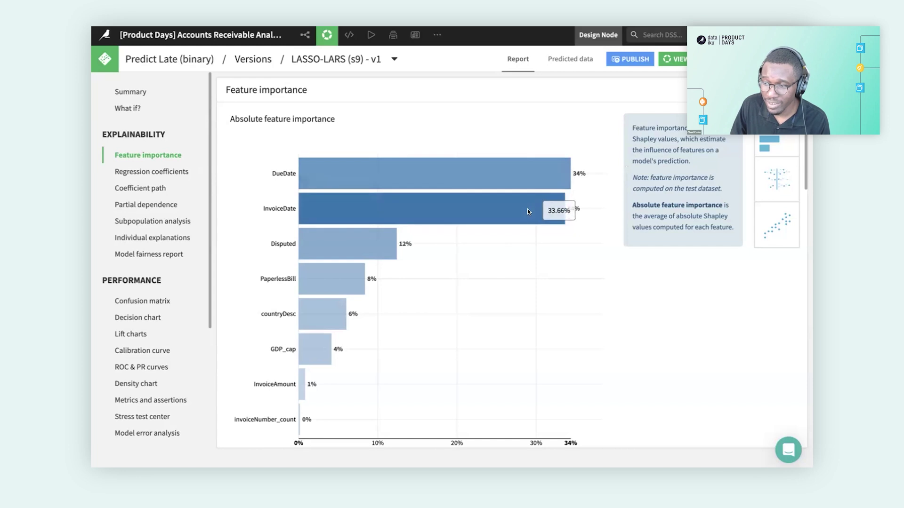
mouse_move(386, 245)
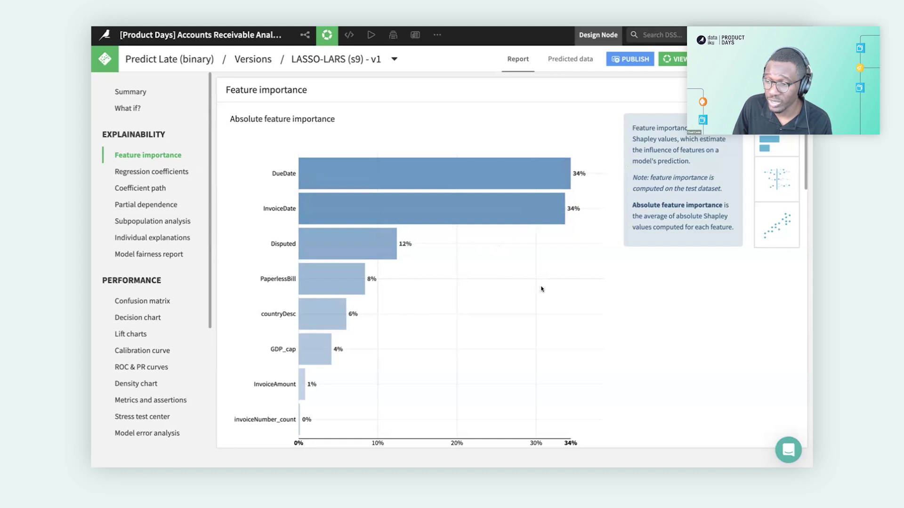
scroll(623, 304, down, 7)
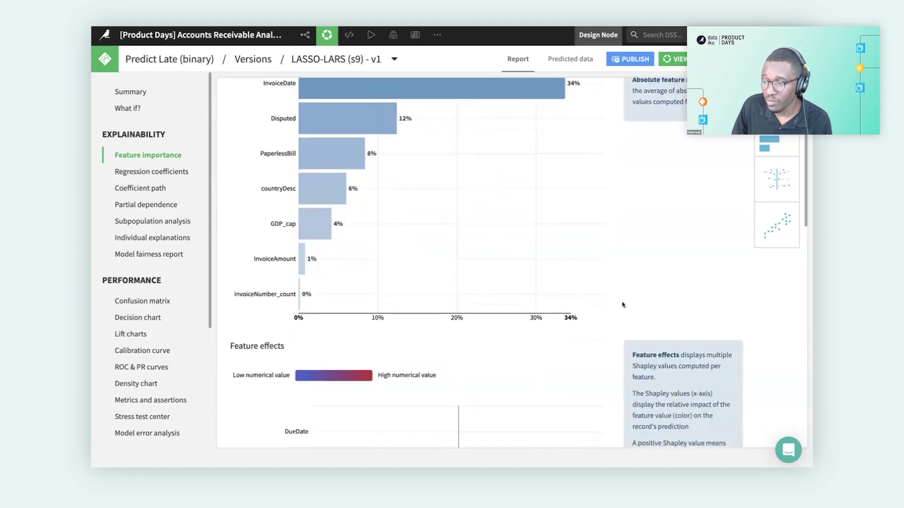
scroll(622, 304, down, 1)
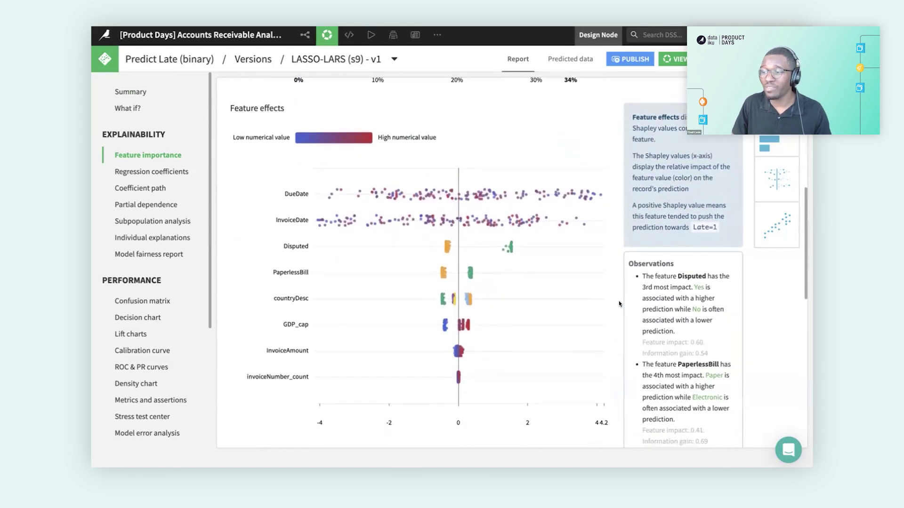
scroll(619, 303, down, 1)
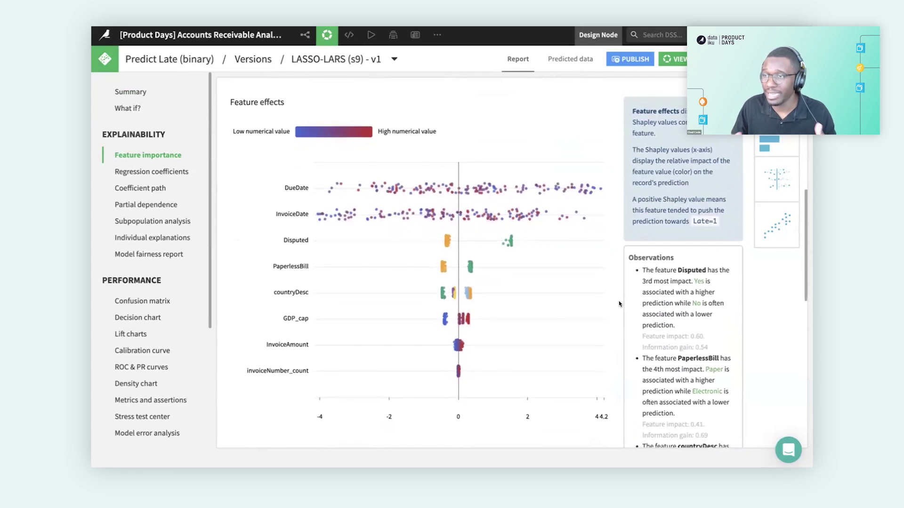
mouse_move(506, 243)
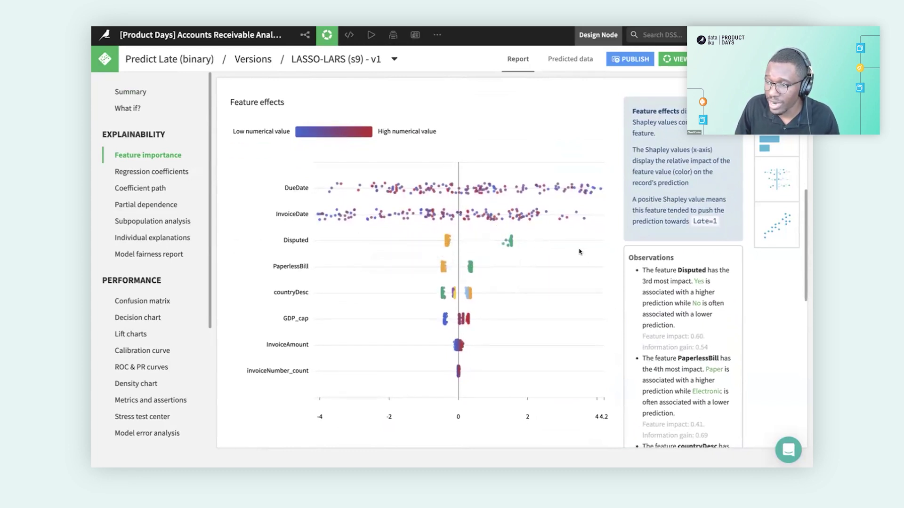
scroll(580, 246, down, 1)
scroll(582, 246, down, 3)
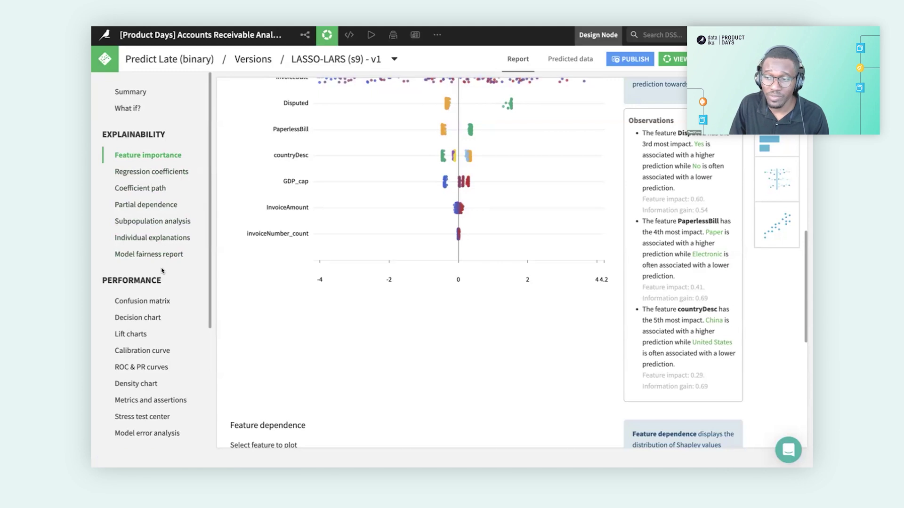
Check the LASSO-LARS confusion matrix and set Disputed to Yes in the What if? simulation.
click(156, 301)
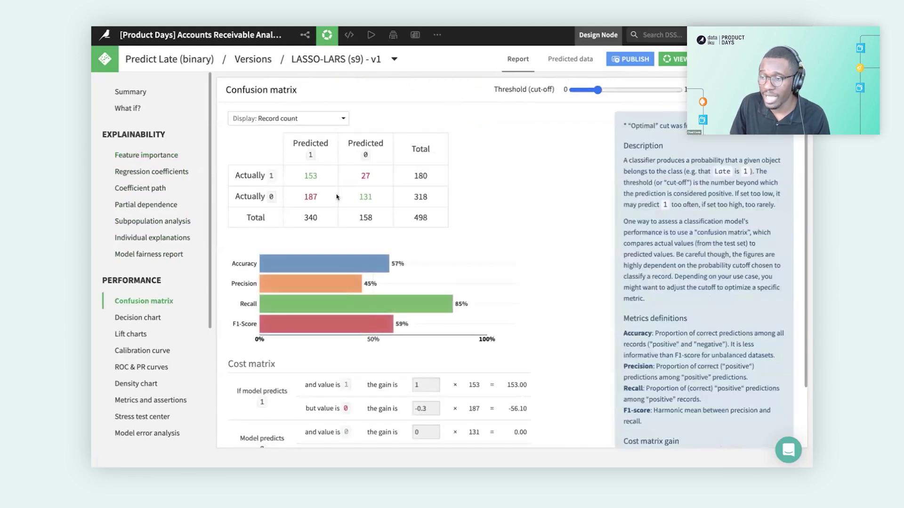
click(123, 108)
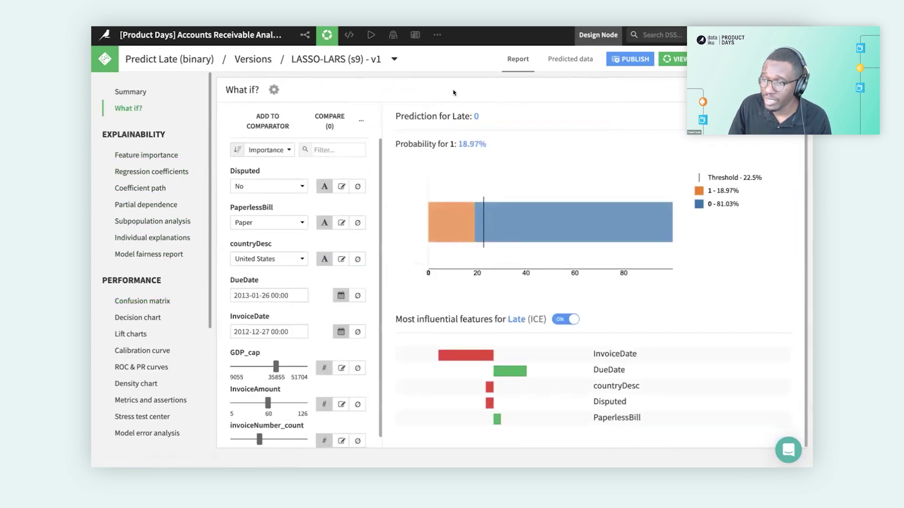
click(292, 190)
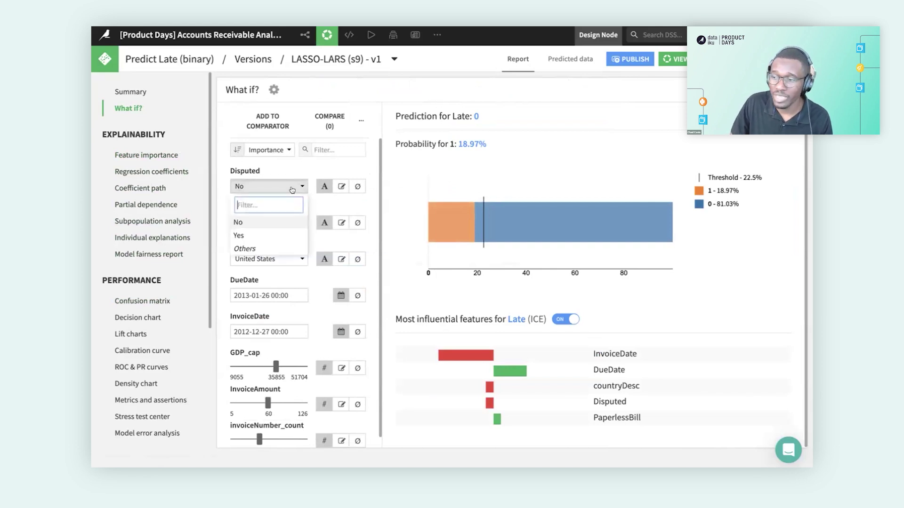
click(270, 236)
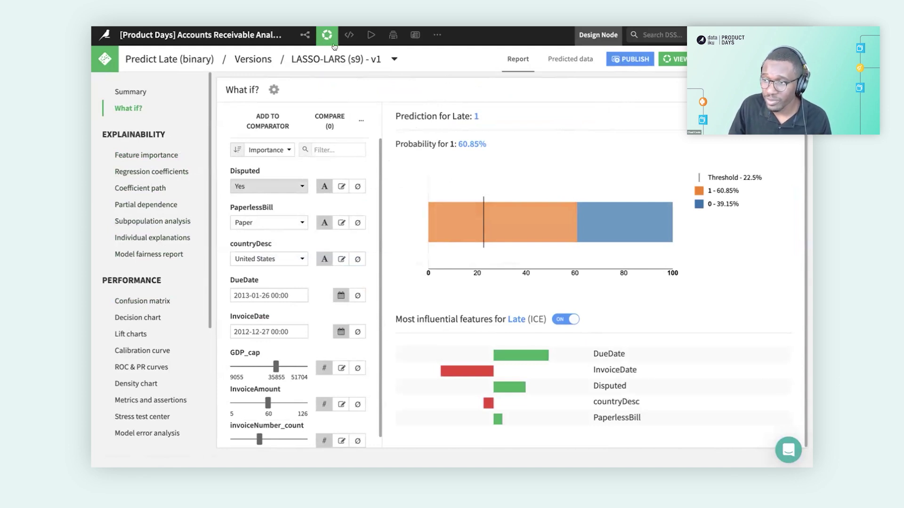
Return to the project's Flow, clear the selection, and view the Model Training, Time Series, Batch Scoring and Model Monitoring and Eval zones.
click(305, 35)
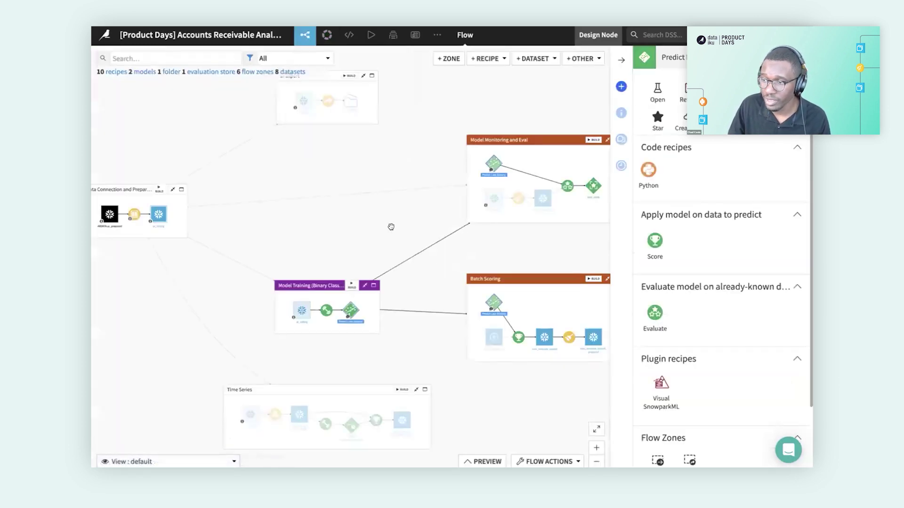
drag(391, 225, 356, 183)
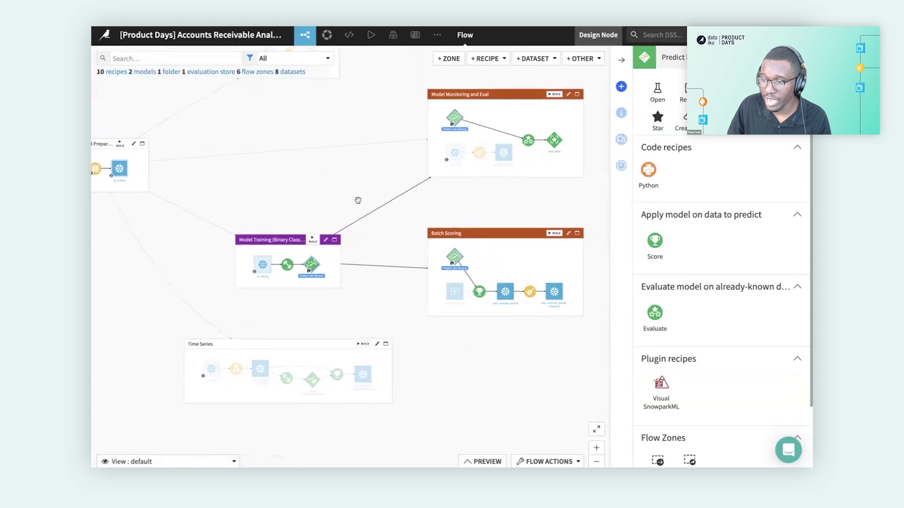
click(361, 201)
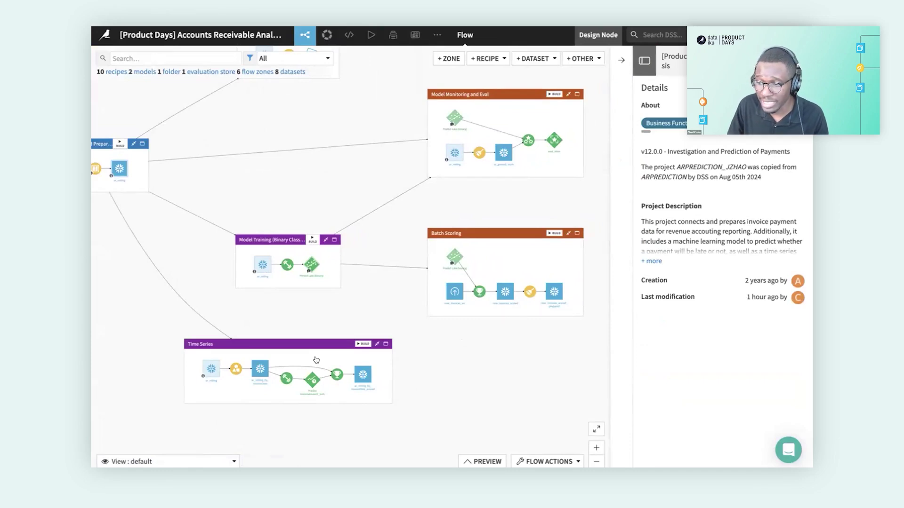
drag(360, 235, 338, 234)
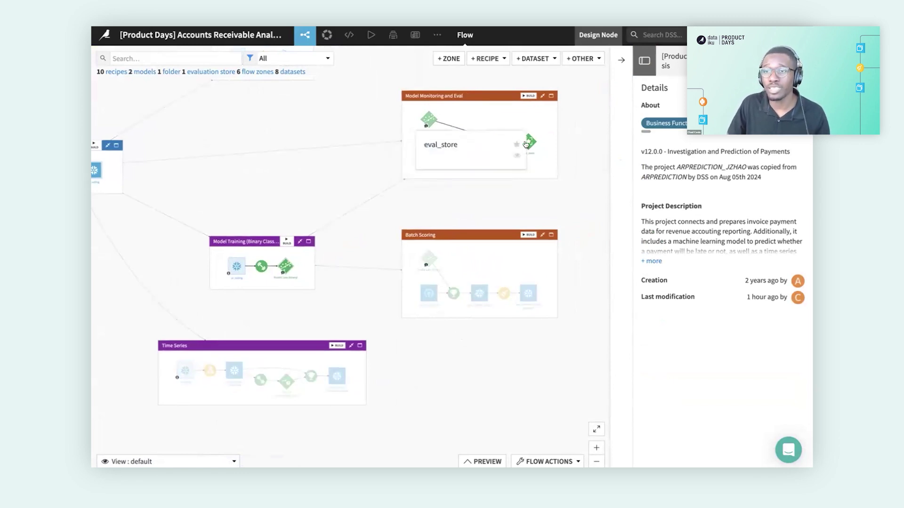
Open eval_store from the Model Monitoring and Eval zone and view the input data drift analysis of its Random forest evaluation.
double_click(527, 142)
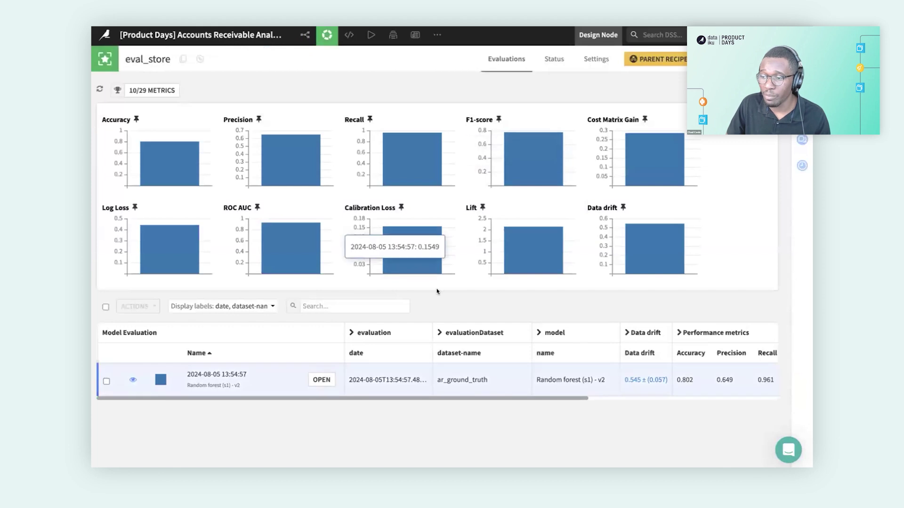
drag(501, 400, 577, 398)
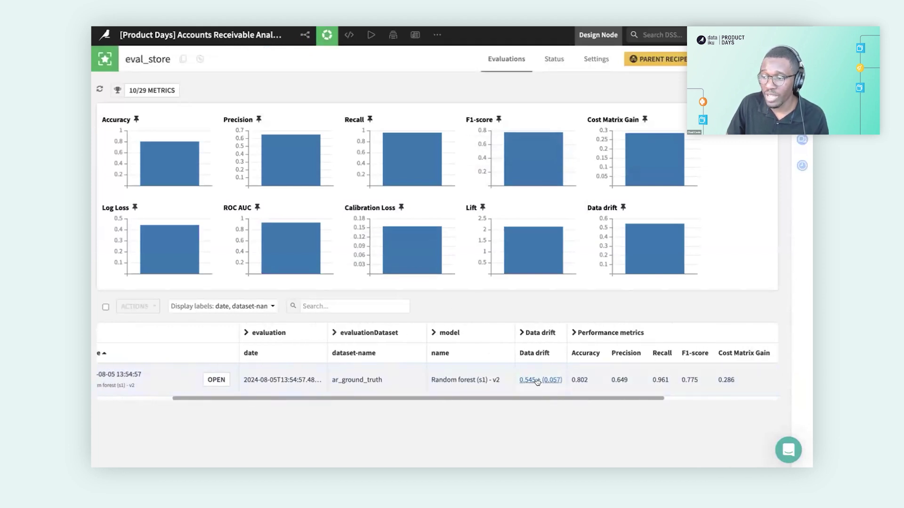
click(537, 381)
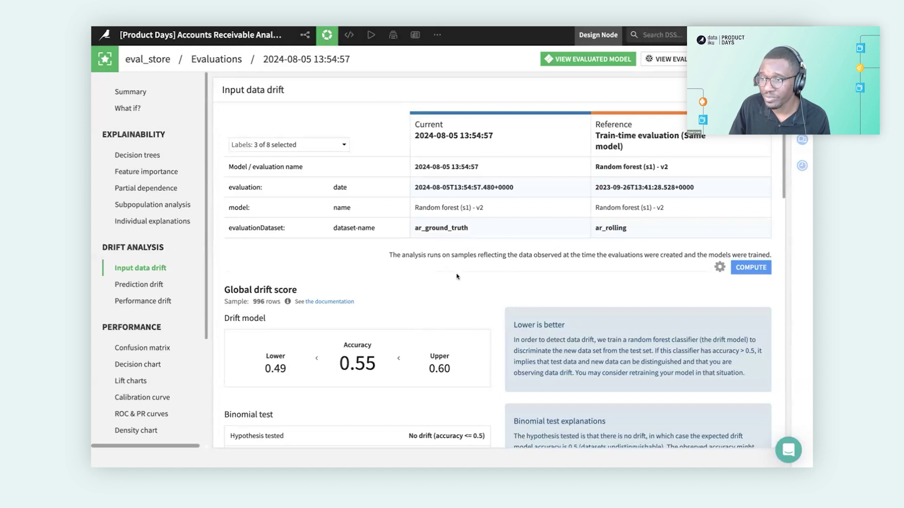
Leave the model evaluation and return to the project's Flow.
click(306, 35)
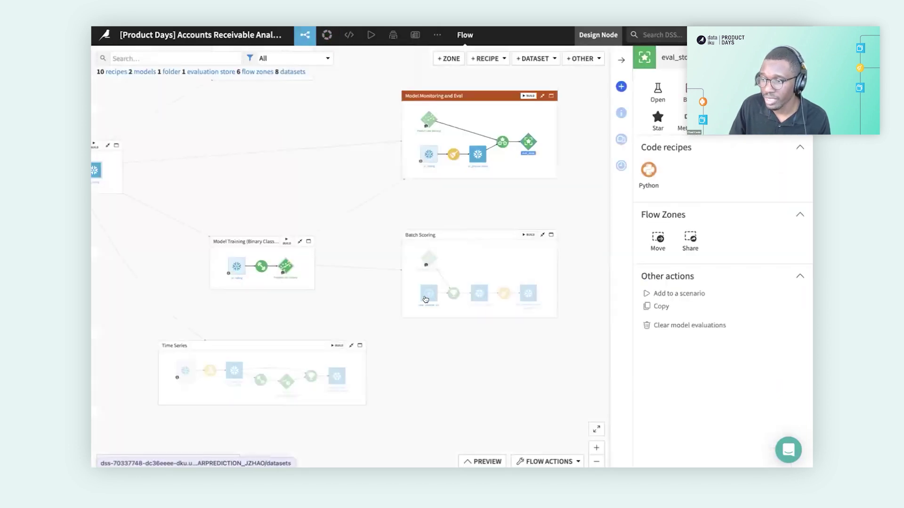
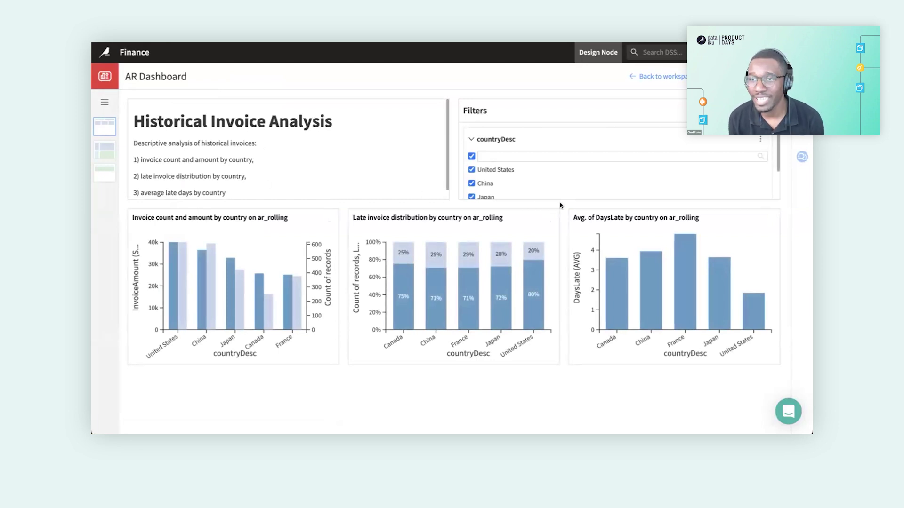
Filter the Historical Invoice Analysis charts to United States and Canada by countryDesc and inspect Canada's late invoice distribution.
scroll(565, 192, down, 1)
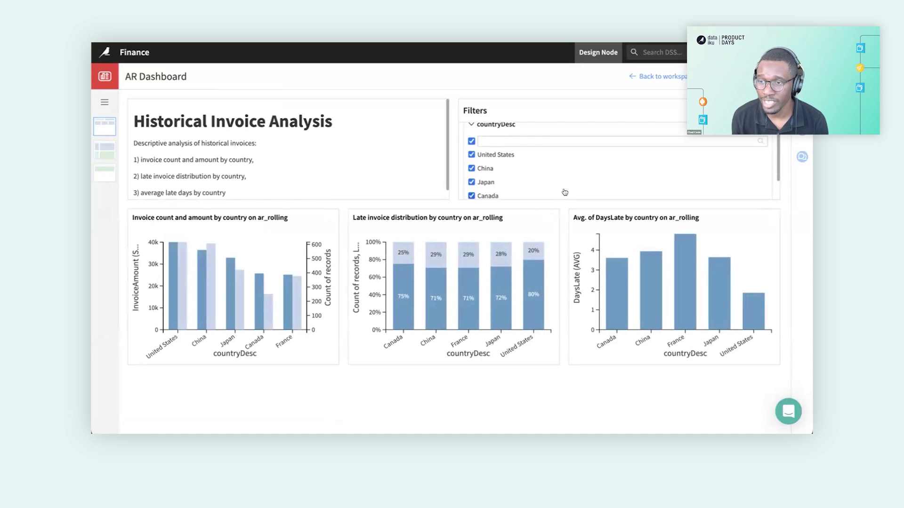
scroll(565, 192, down, 1)
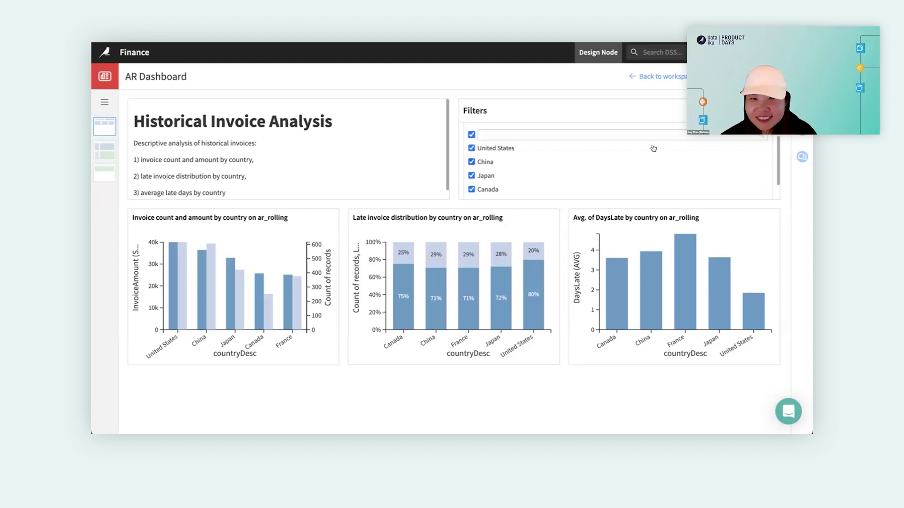
click(470, 135)
click(472, 148)
click(471, 189)
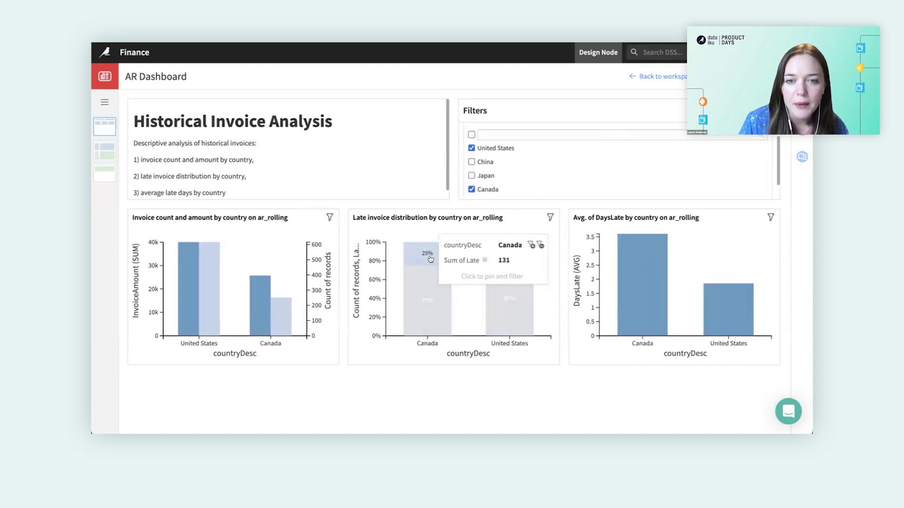
mouse_move(437, 261)
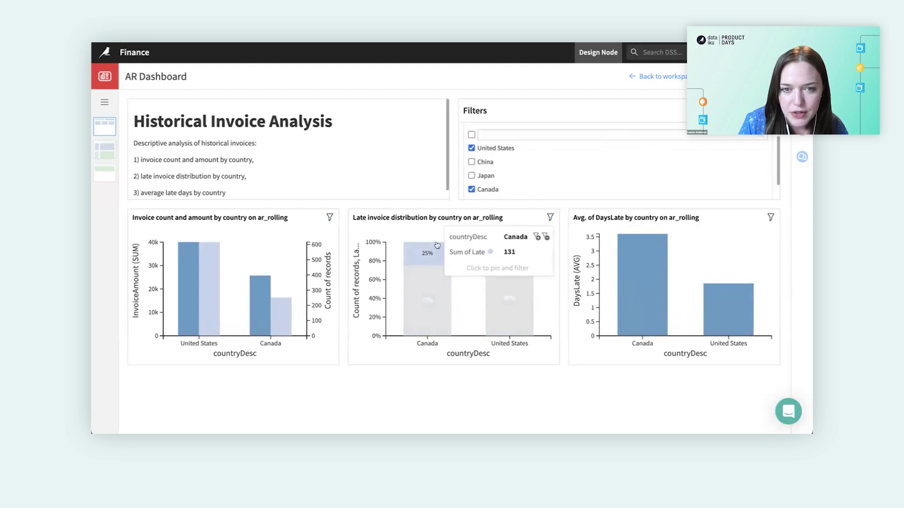
mouse_move(417, 289)
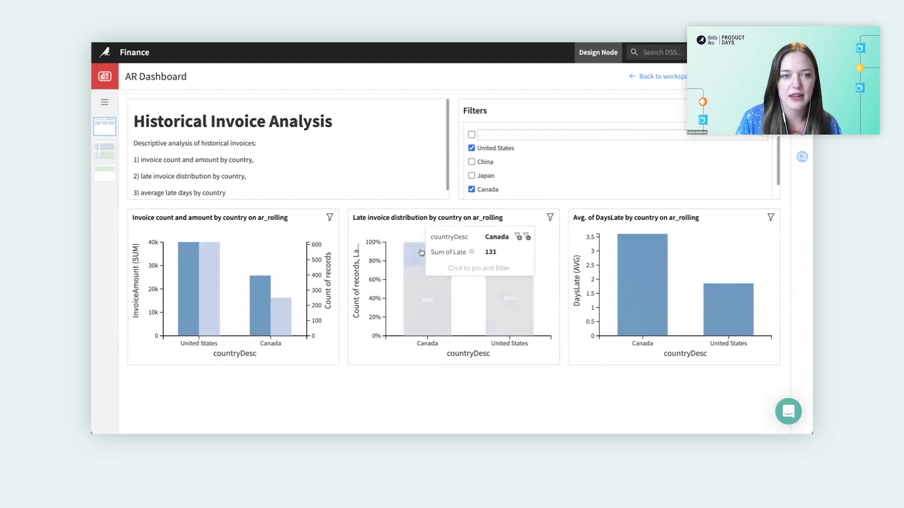
mouse_move(628, 261)
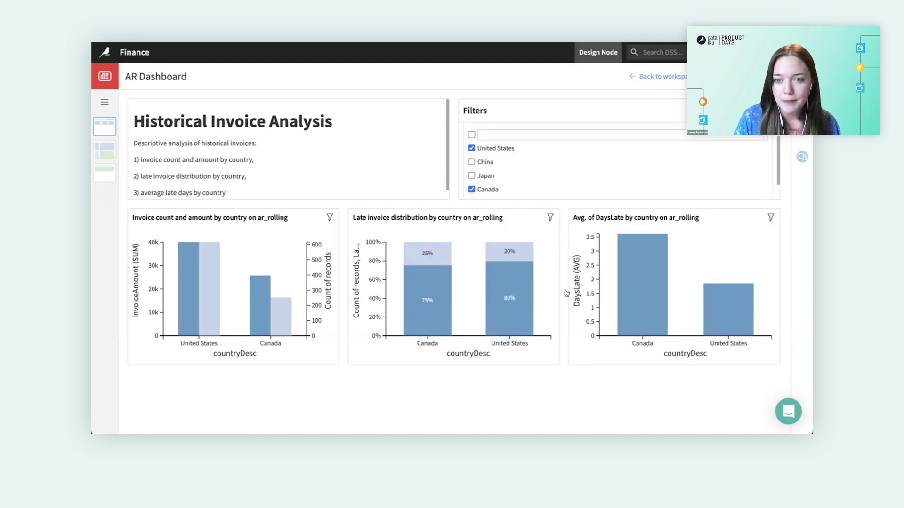
Open the AR Dashboard's Late Invoice Prediction page and review the scored invoices table and the discussion on the prediction model.
click(106, 148)
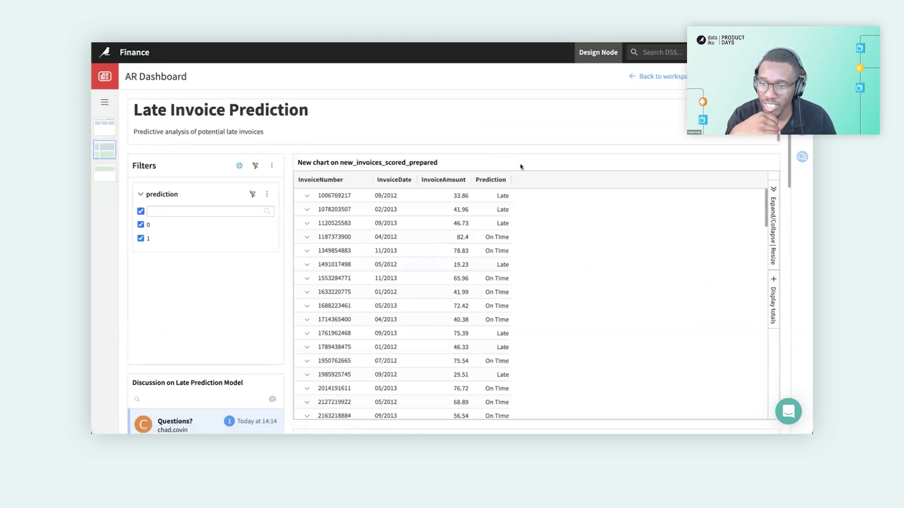
mouse_move(487, 196)
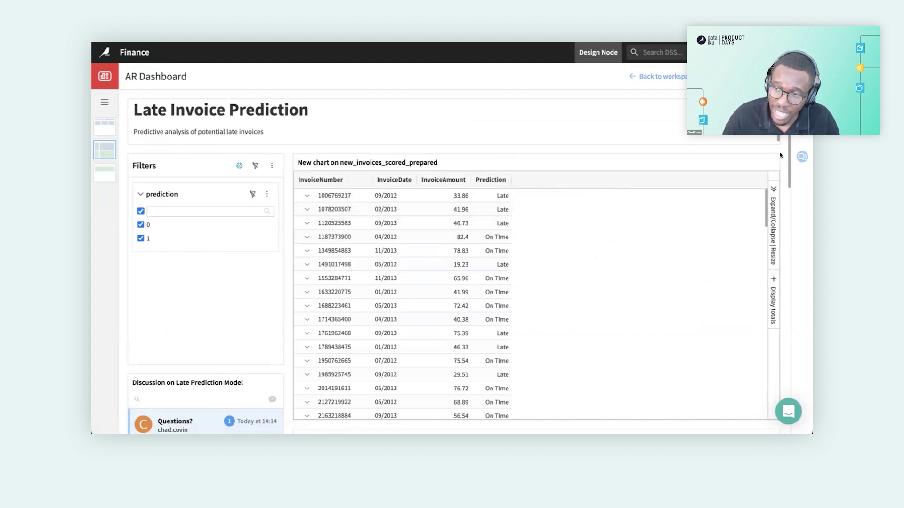
scroll(780, 156, down, 3)
scroll(780, 156, down, 7)
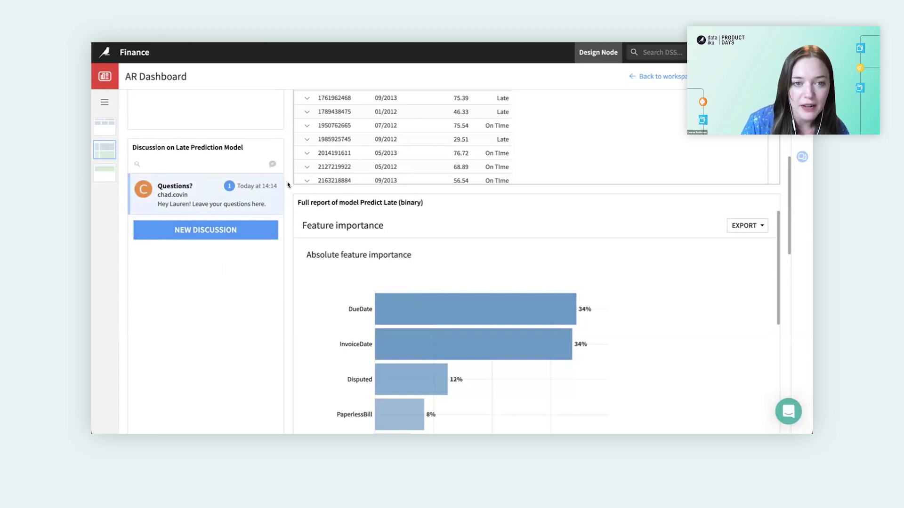
Examine the absolute feature importance chart in the Predict Late (binary) report, checking the DueDate, InvoiceDate and Disputed bars.
scroll(287, 185, down, 2)
scroll(287, 184, down, 2)
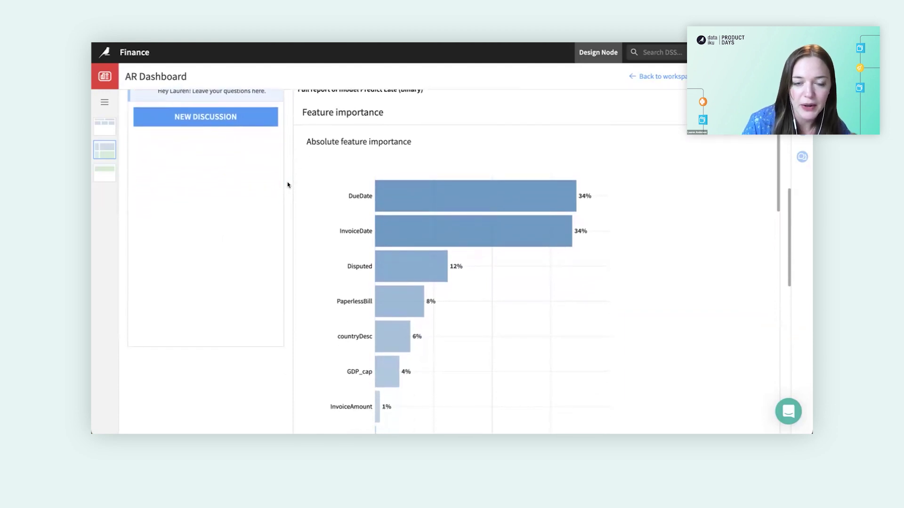
scroll(287, 184, down, 1)
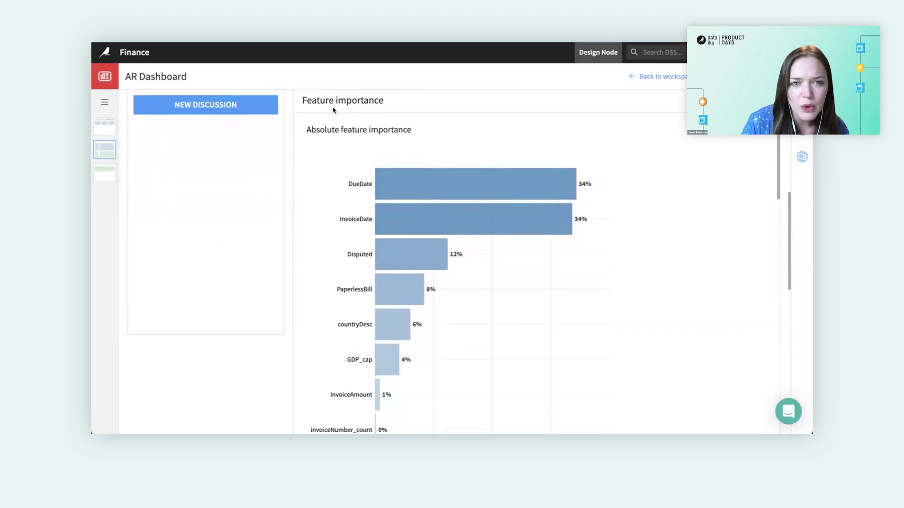
mouse_move(406, 186)
mouse_move(406, 220)
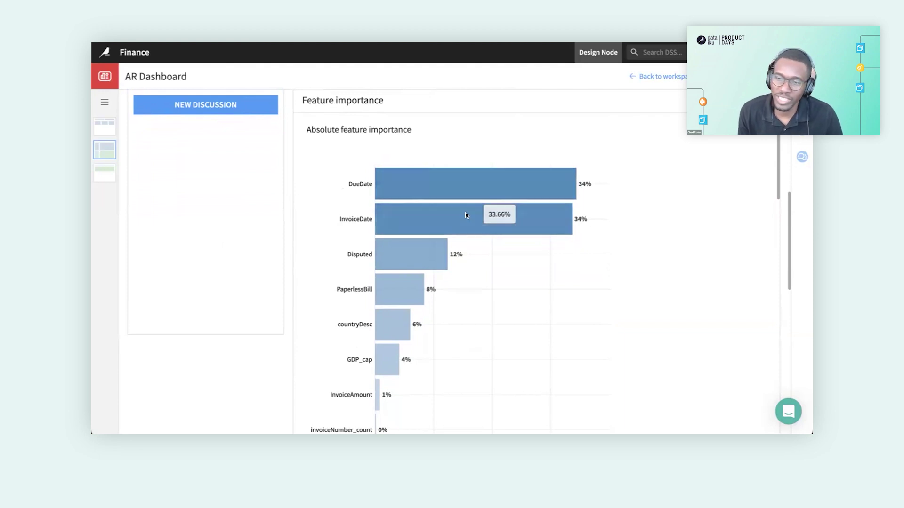
mouse_move(398, 257)
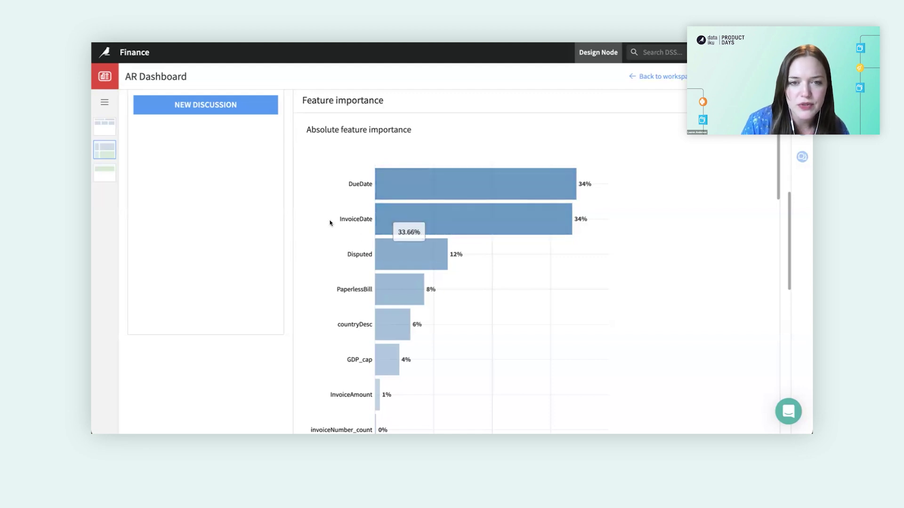
scroll(333, 209, down, 2)
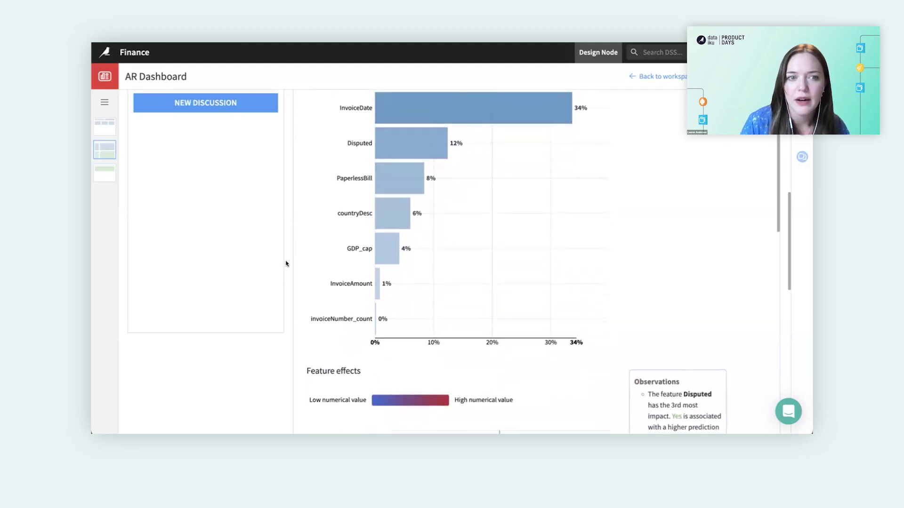
Review the available Disputed and PaperlessBill options in the dashboard's What if? simulation, leaving both values as they are.
scroll(285, 264, down, 3)
scroll(323, 259, down, 3)
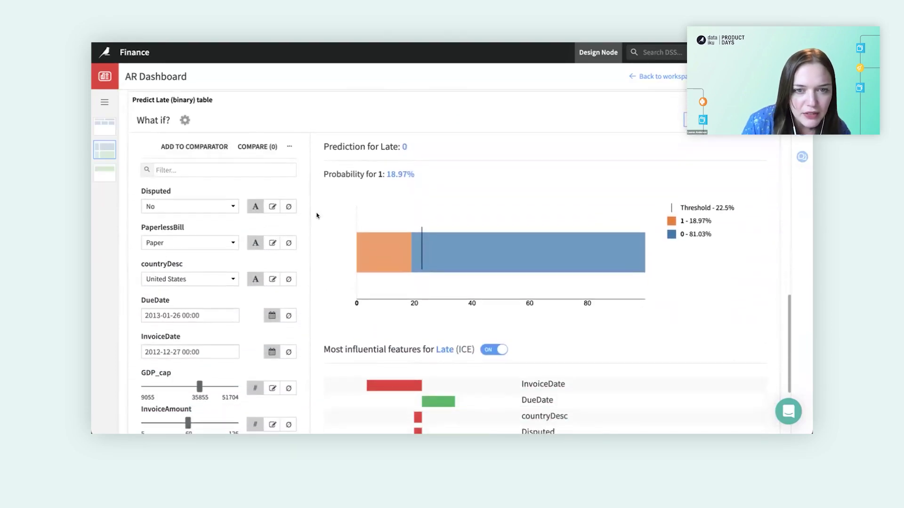
scroll(314, 217, down, 1)
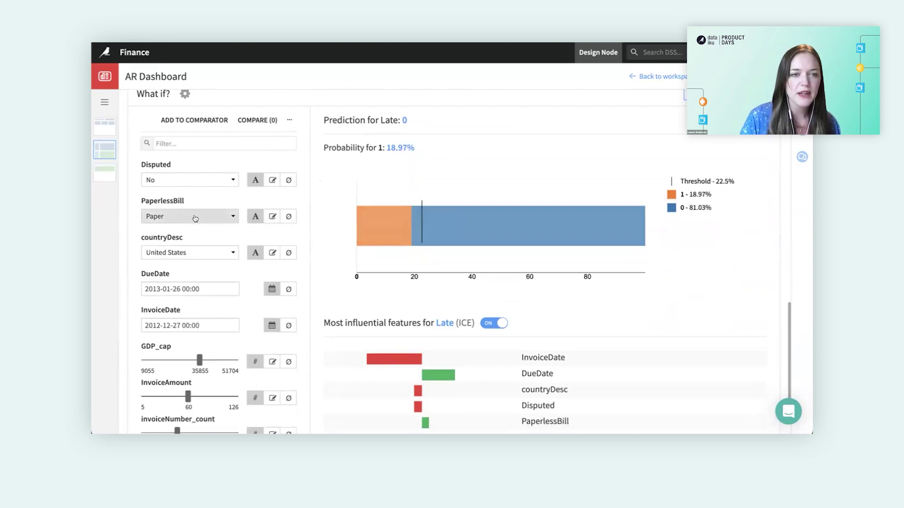
click(191, 177)
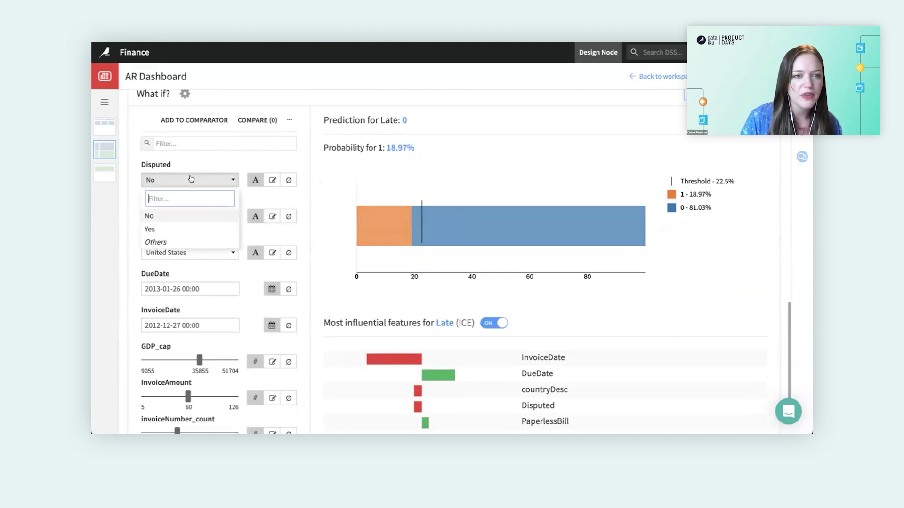
click(289, 162)
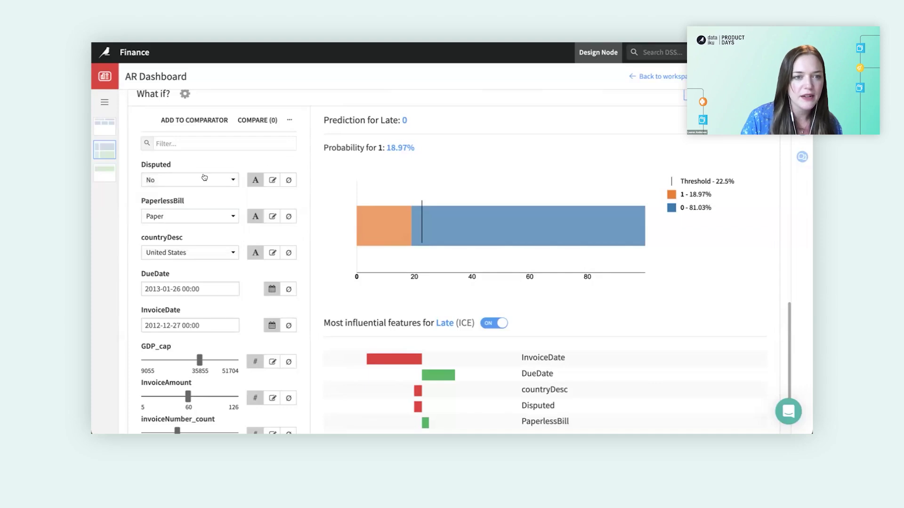
click(191, 216)
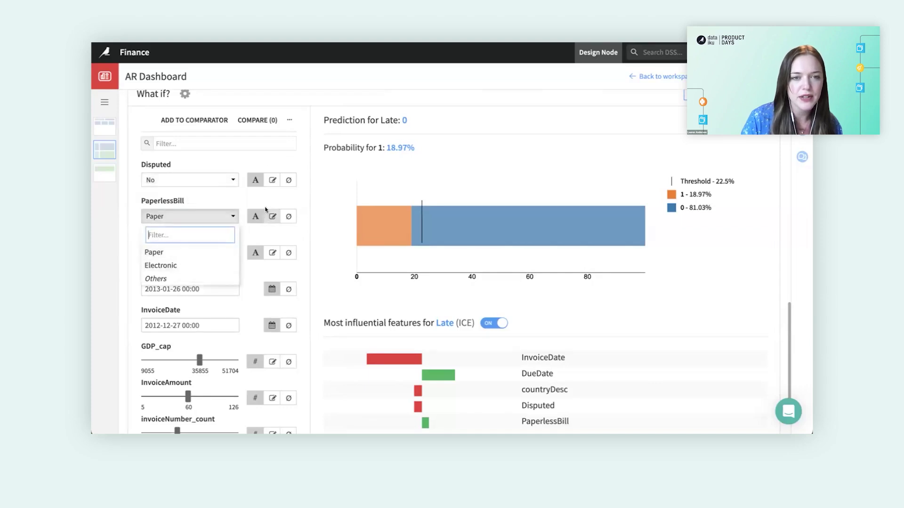
click(297, 208)
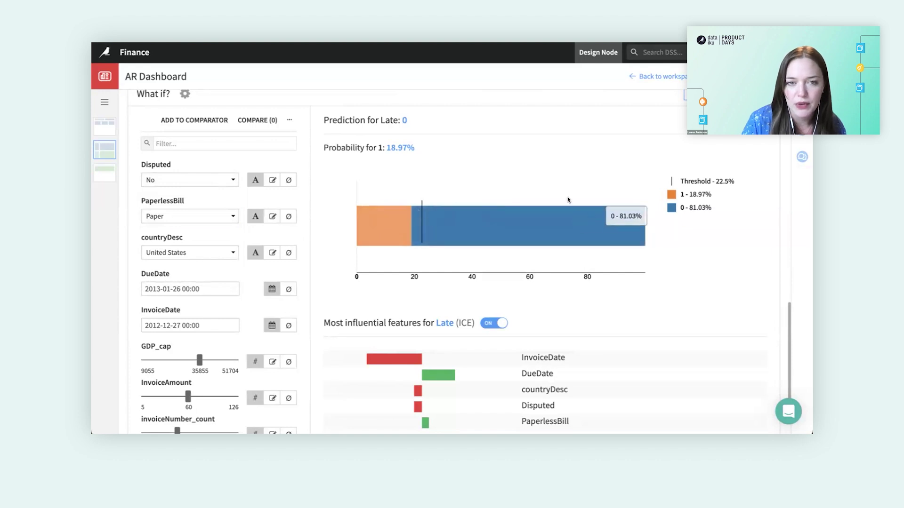
Set PaperlessBill to Electronic in the What if? simulation and check the late probability and the most influential features.
click(194, 216)
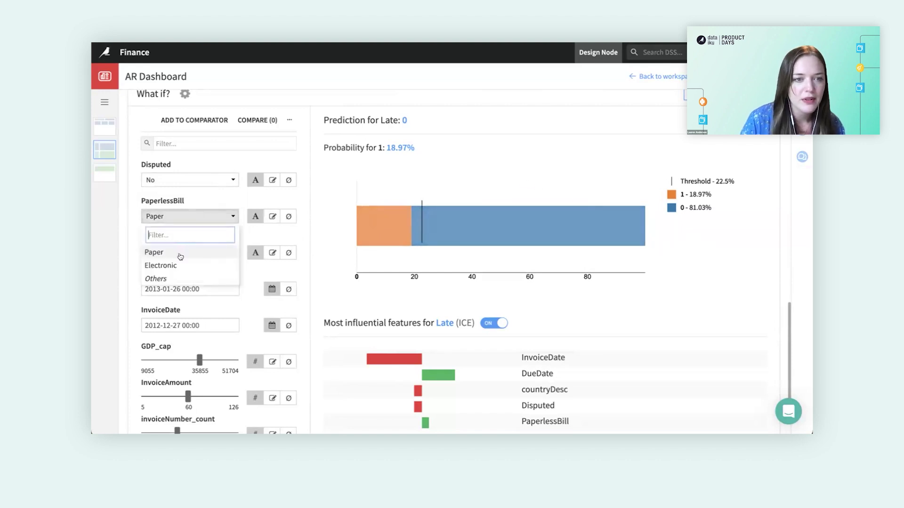
click(177, 264)
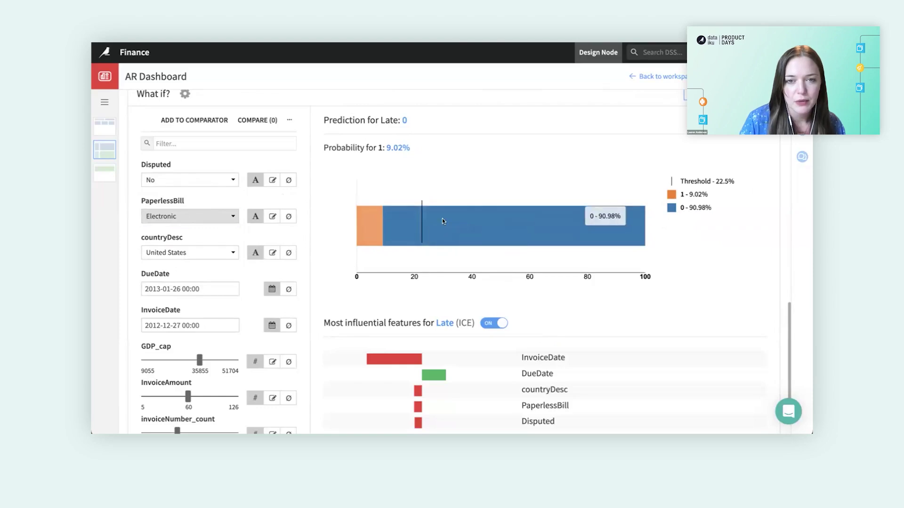
click(226, 218)
click(328, 195)
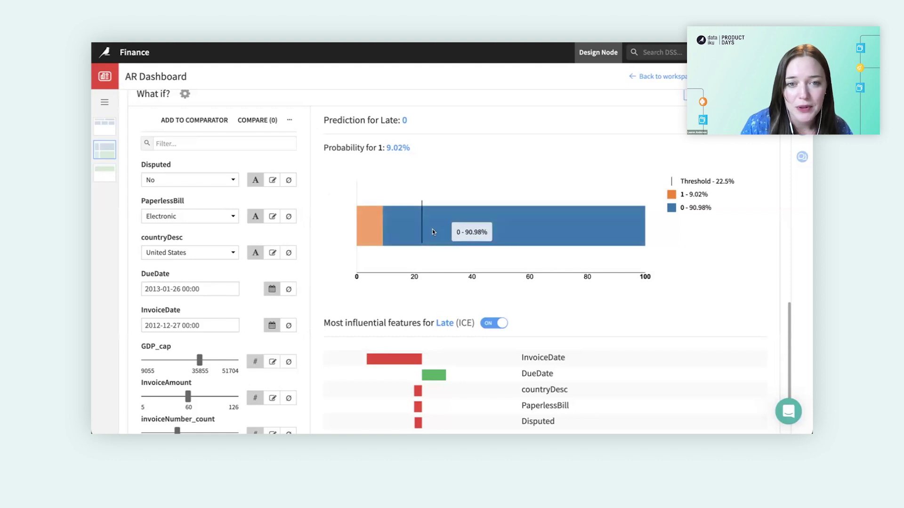
mouse_move(370, 230)
mouse_move(408, 230)
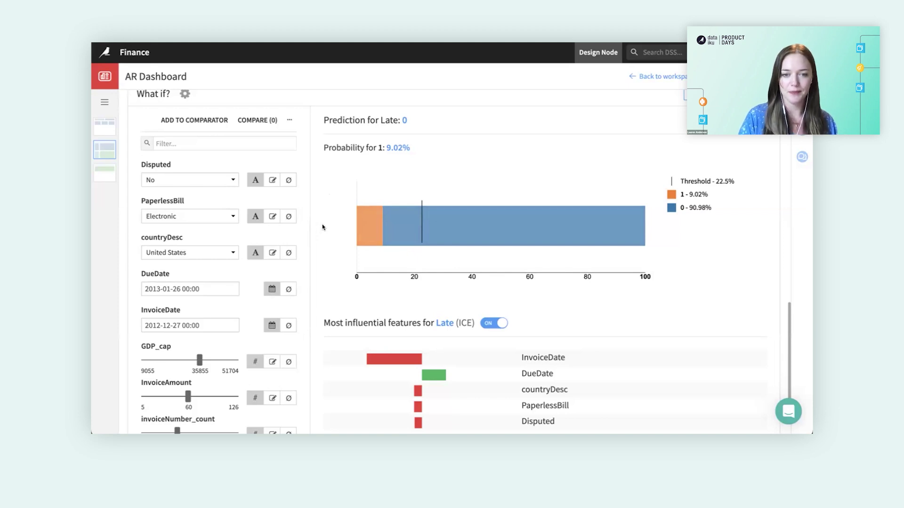
scroll(322, 227, down, 1)
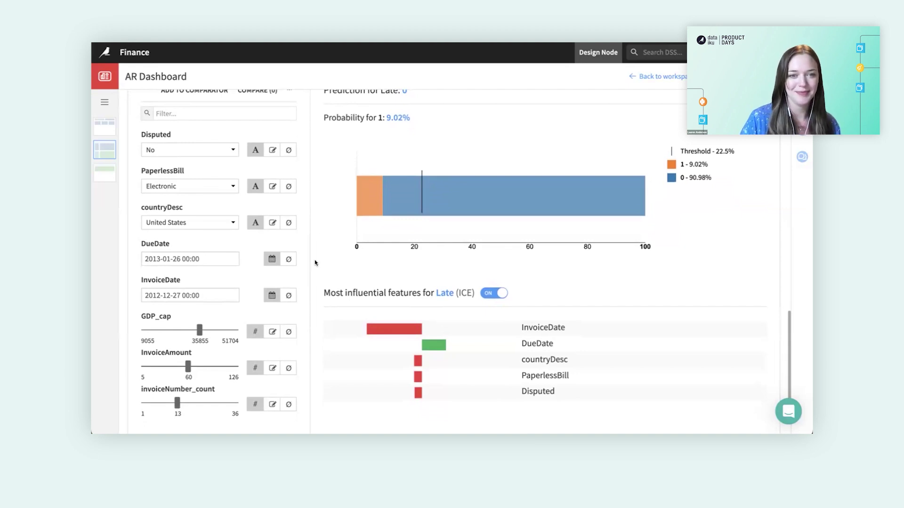
scroll(316, 262, down, 1)
scroll(315, 263, up, 3)
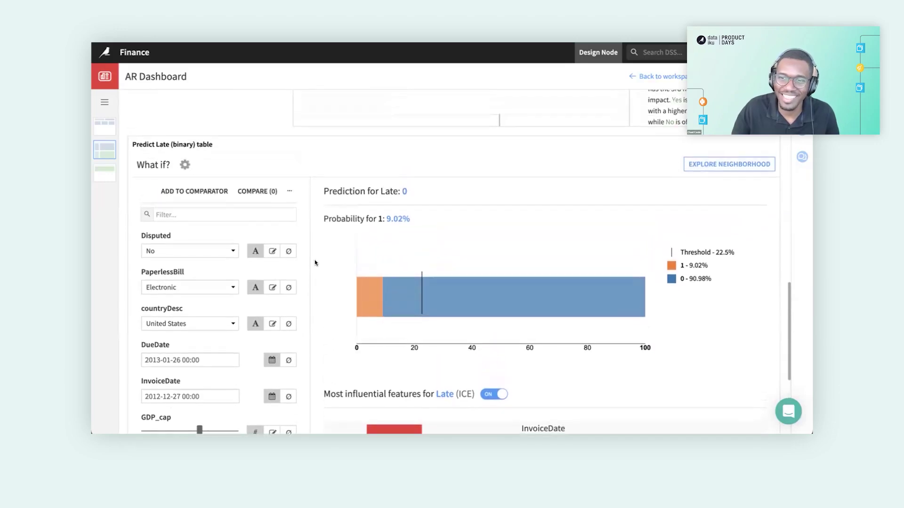